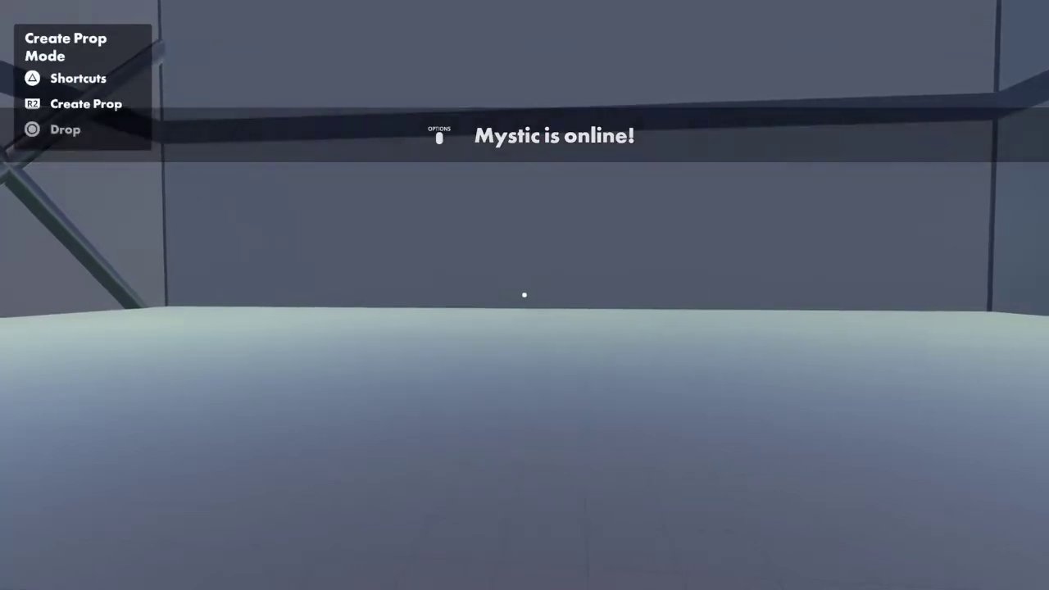
# Step: Equip the Maker Pen from the backpack's Tools and bring up its modes menu
pyautogui.press('q')
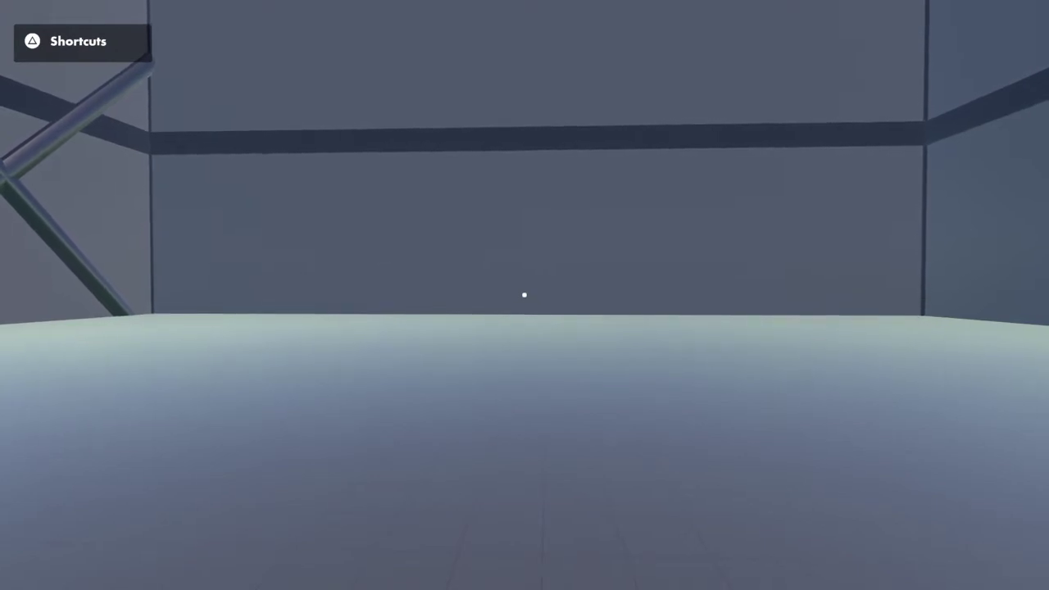
pyautogui.press('Escape')
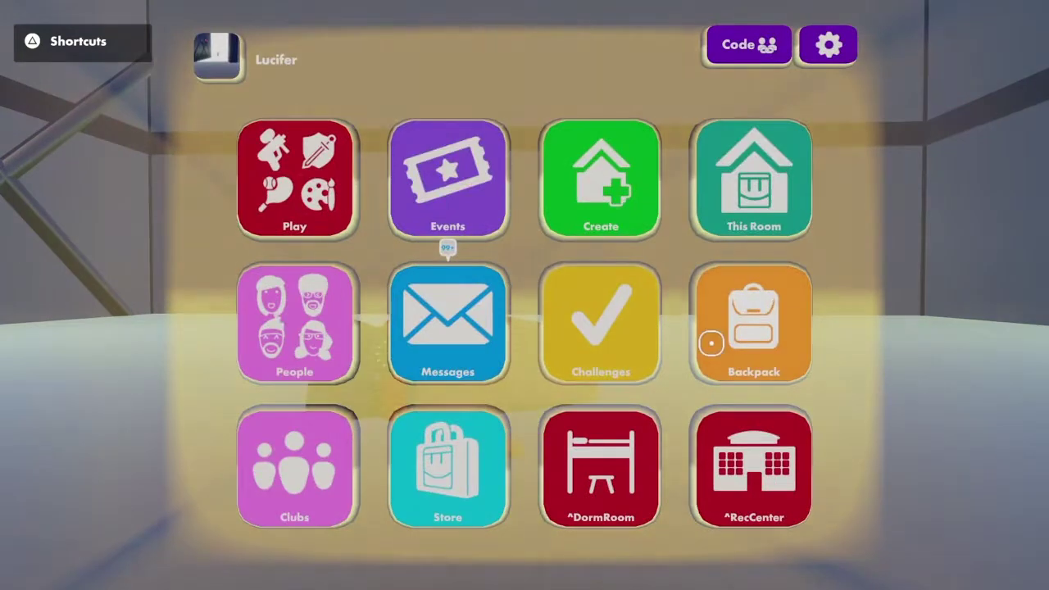
pyautogui.click(710, 342)
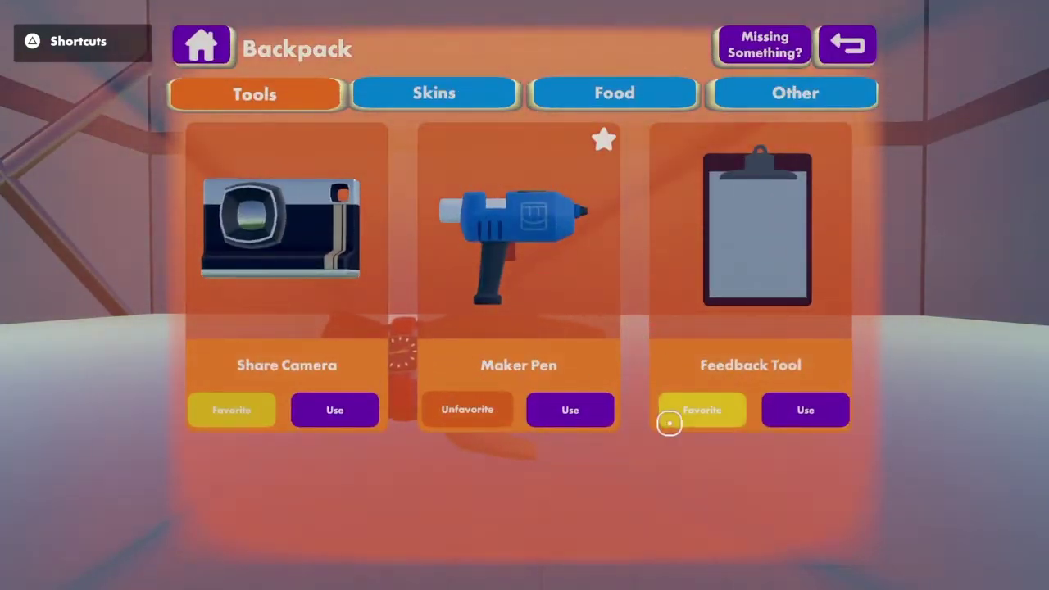
pyautogui.click(587, 396)
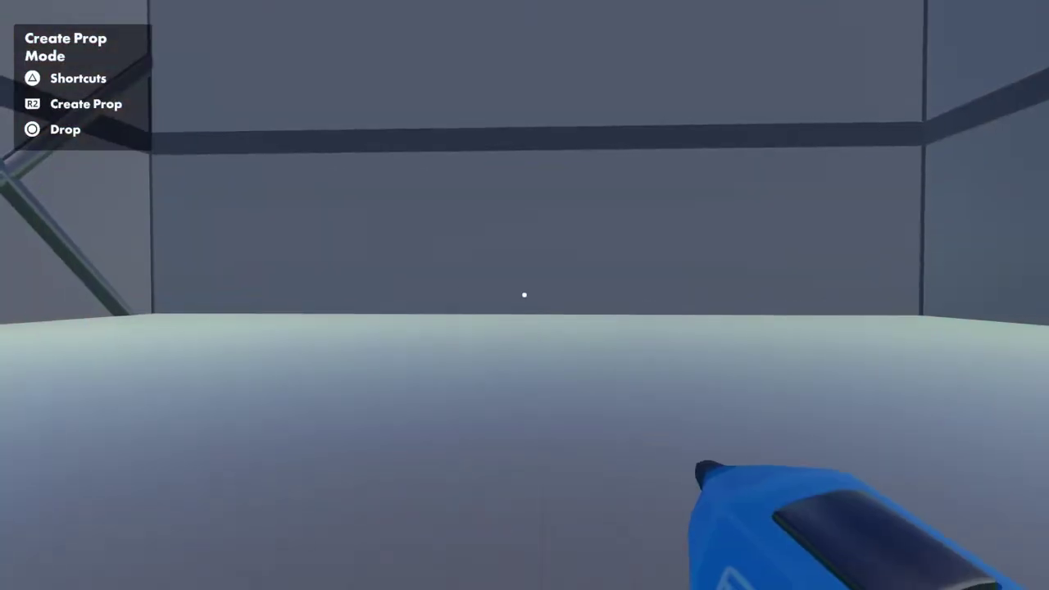
pyautogui.press('Tab')
pyautogui.press('Tab')
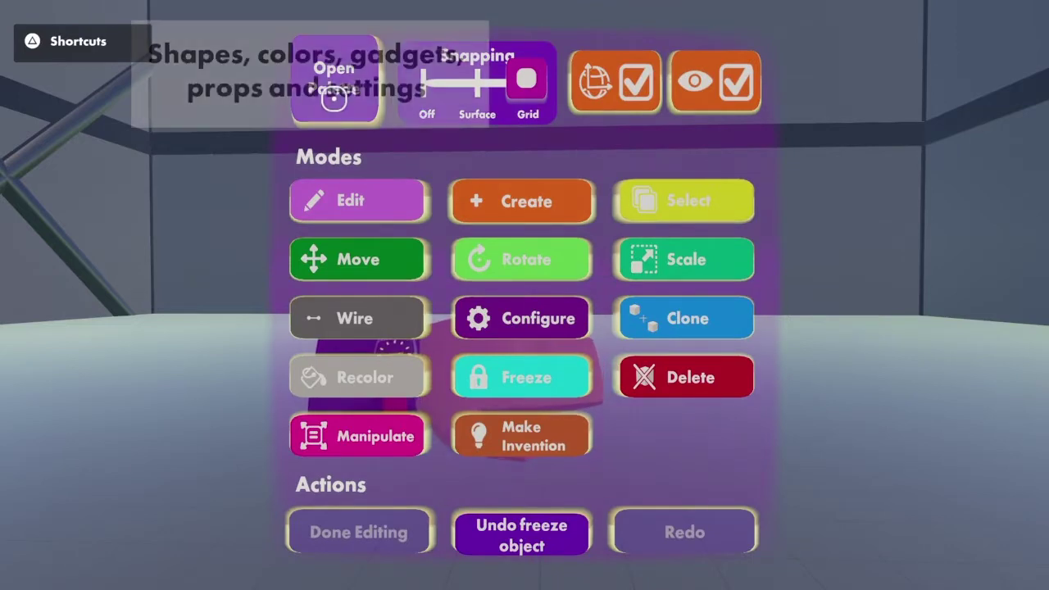
# Step: Place a Leaderboard Projector from Props > Dynamic page 2 on the floor
pyautogui.click(334, 96)
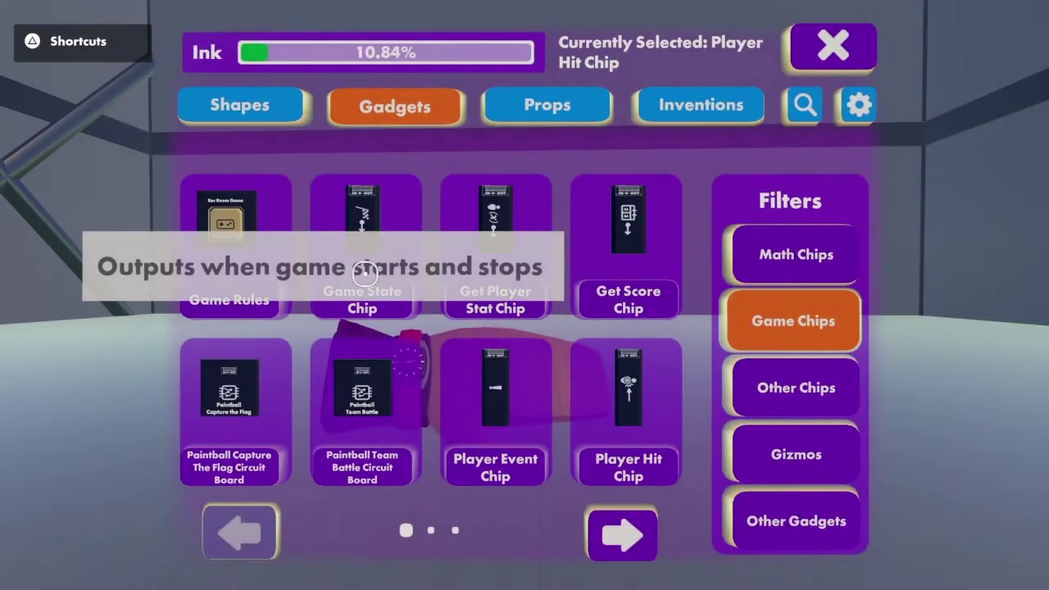
pyautogui.click(515, 101)
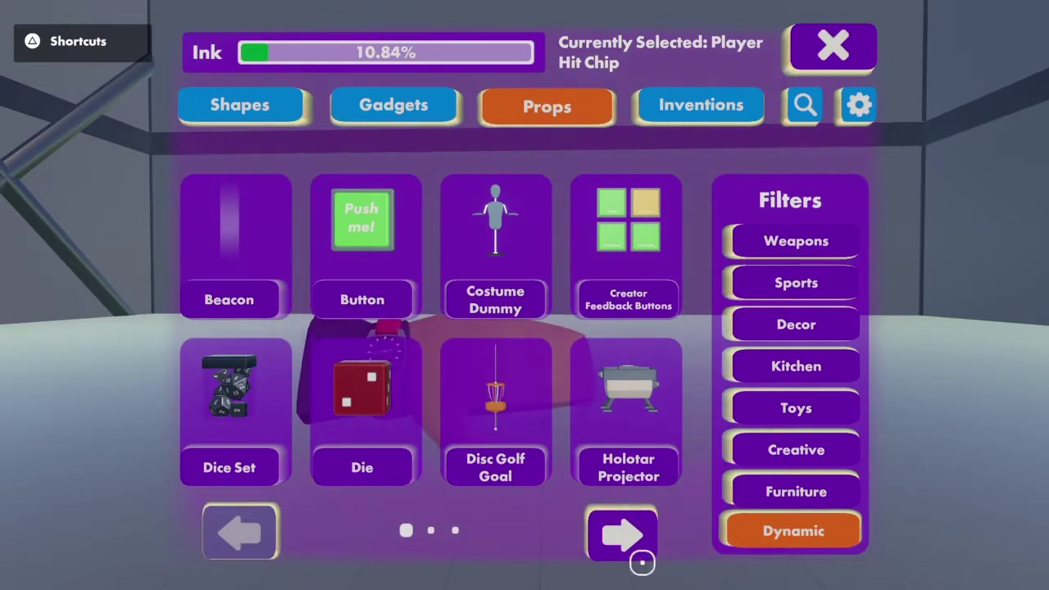
pyautogui.click(621, 534)
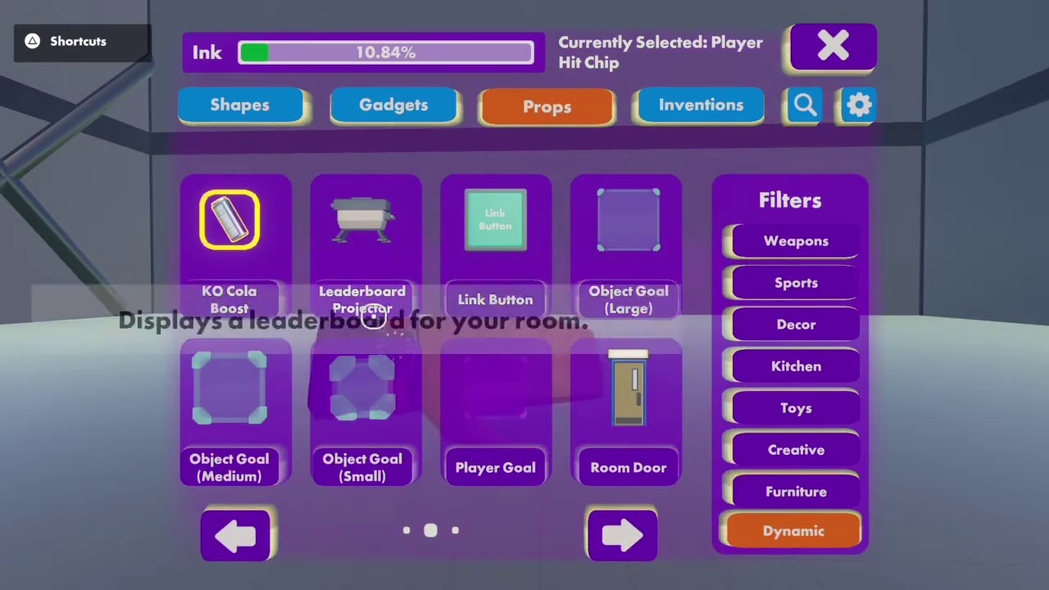
pyautogui.click(373, 315)
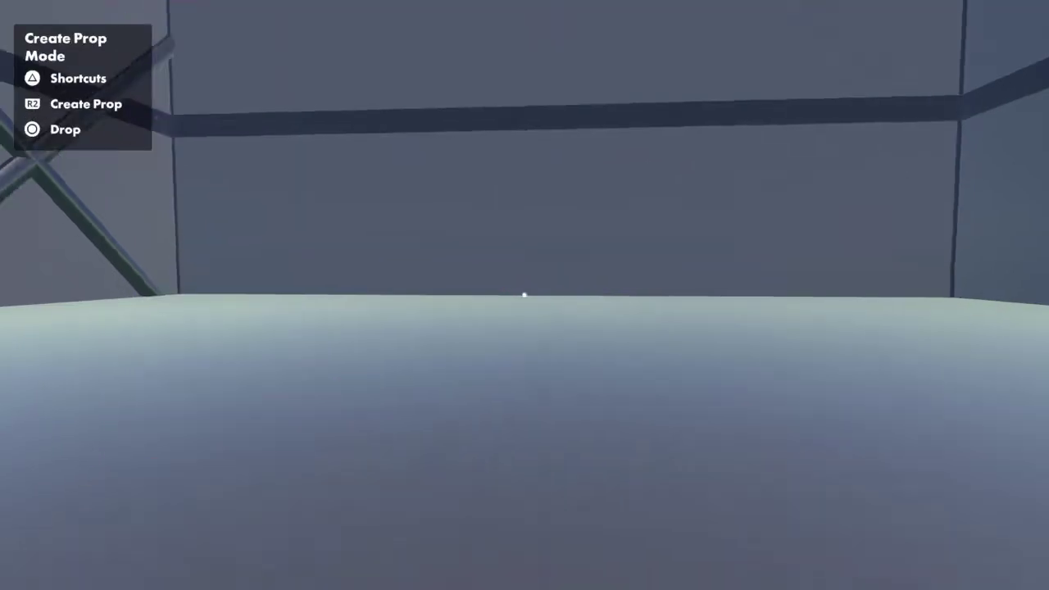
pyautogui.click(524, 295)
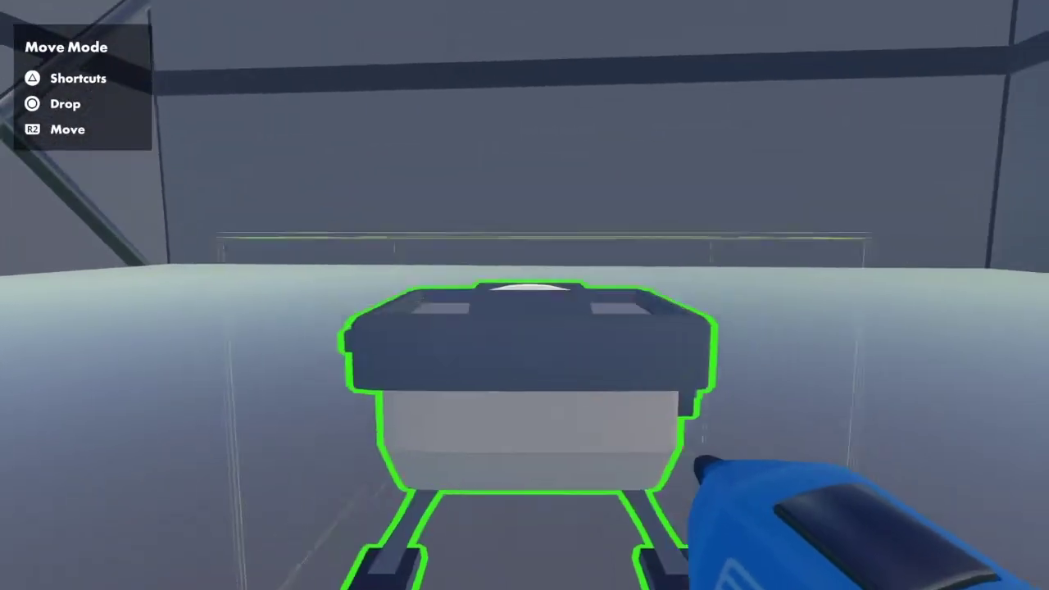
pyautogui.click(524, 295)
# Step: Spawn a Get Leaderboard Stat chip from Gadgets > Other Chips
pyautogui.press('Tab')
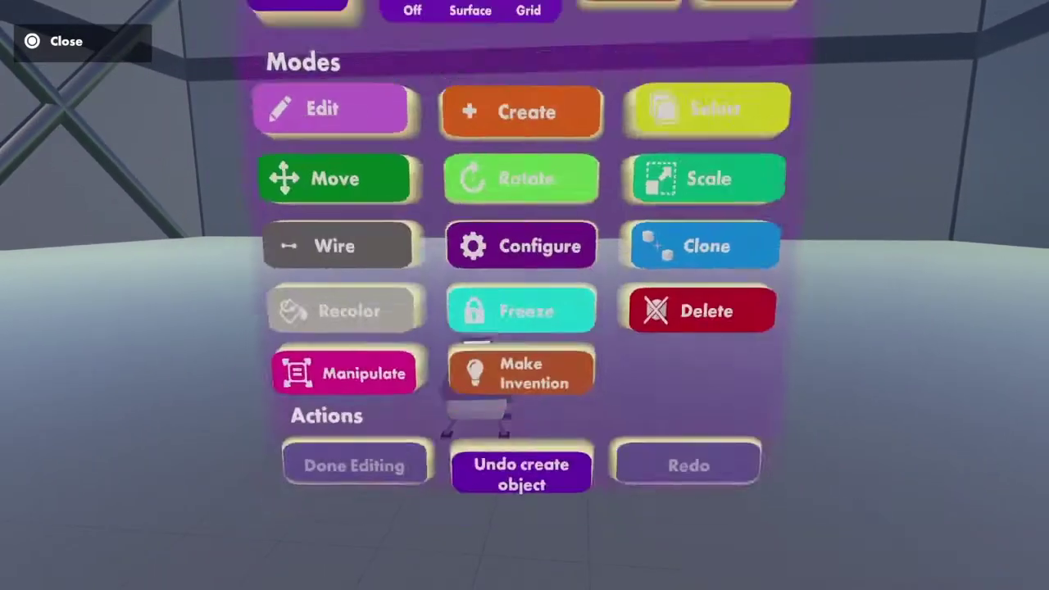
pyautogui.press('p')
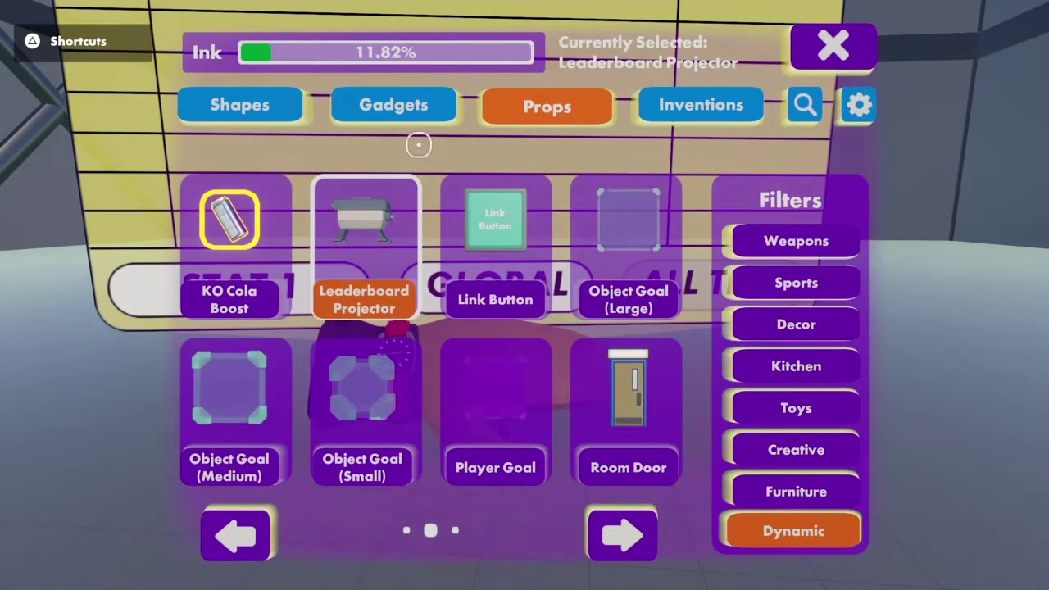
pyautogui.click(393, 105)
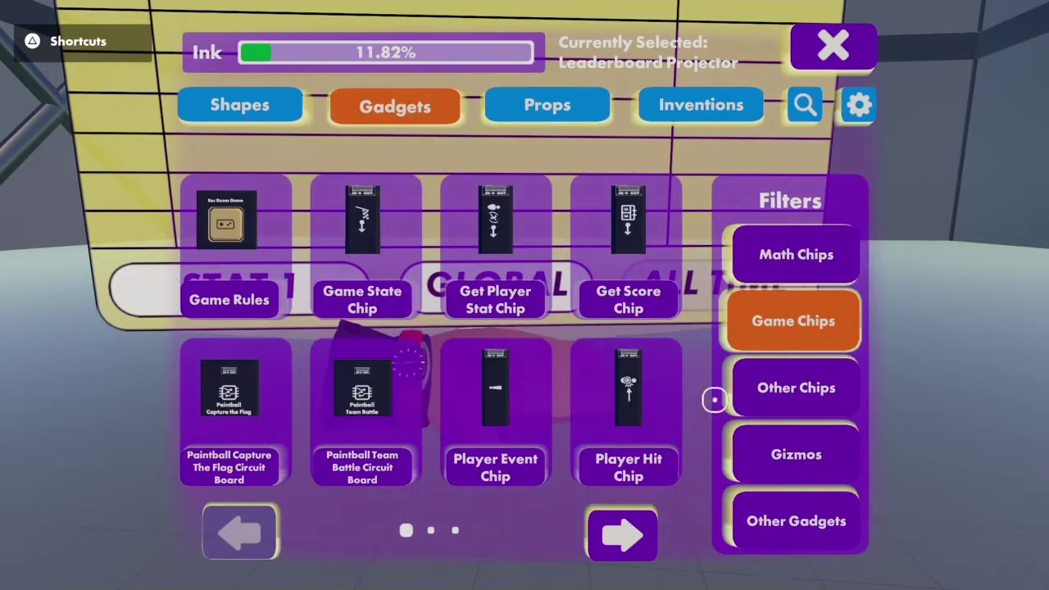
pyautogui.click(762, 392)
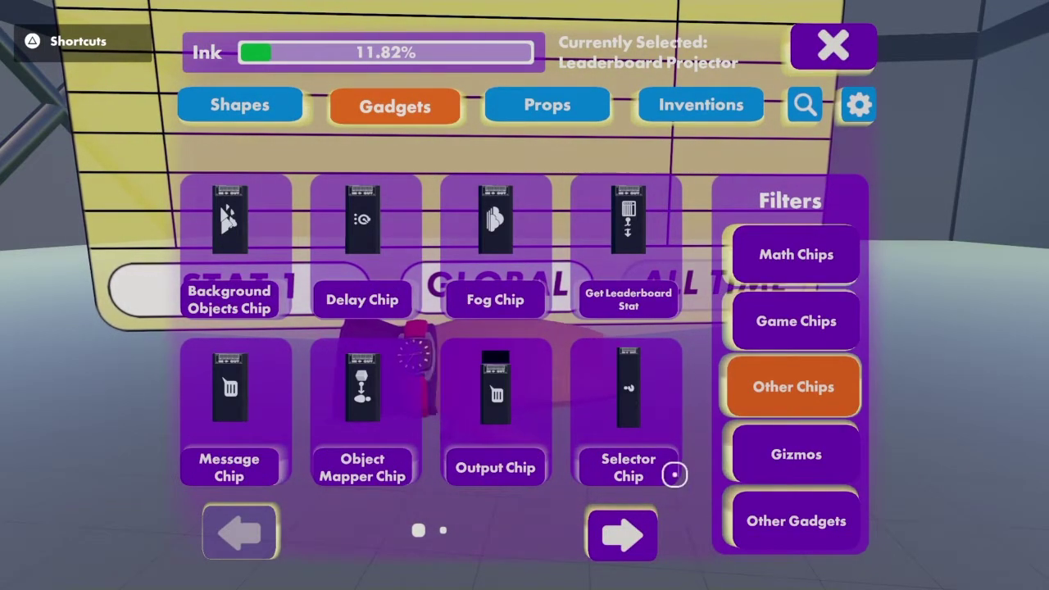
pyautogui.click(610, 309)
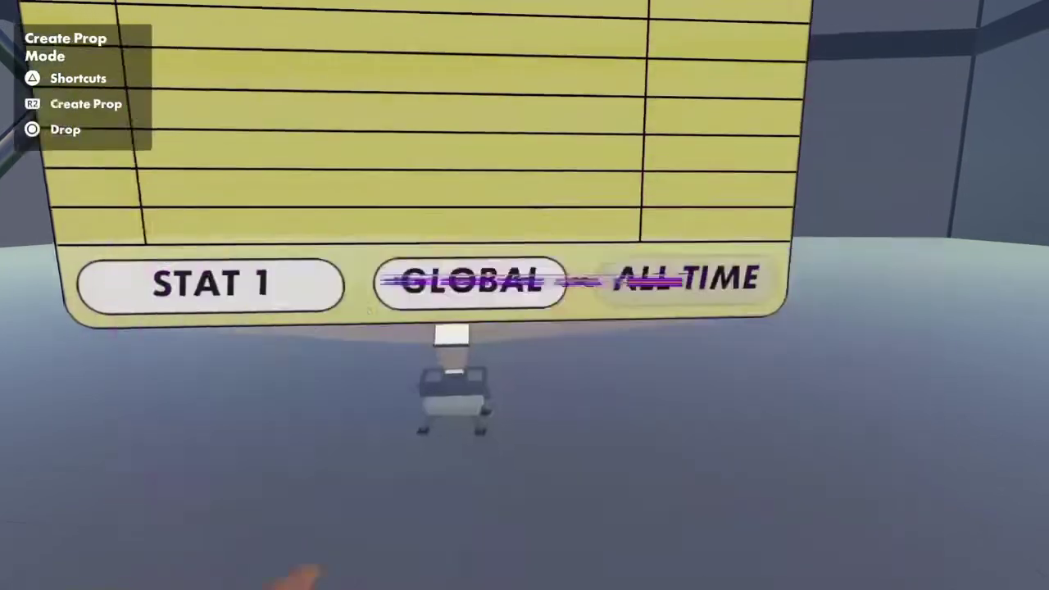
# Step: Drop the Get chip and place a Set Leaderboard Stat chip from Other Chips page 2
pyautogui.press('Escape')
pyautogui.press('Tab')
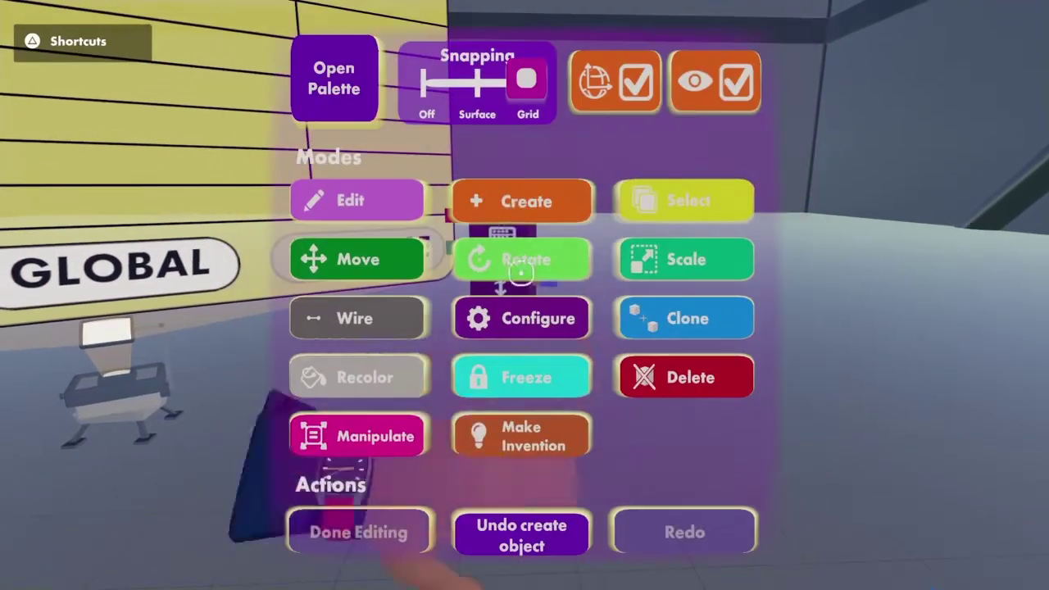
pyautogui.click(344, 82)
pyautogui.click(585, 516)
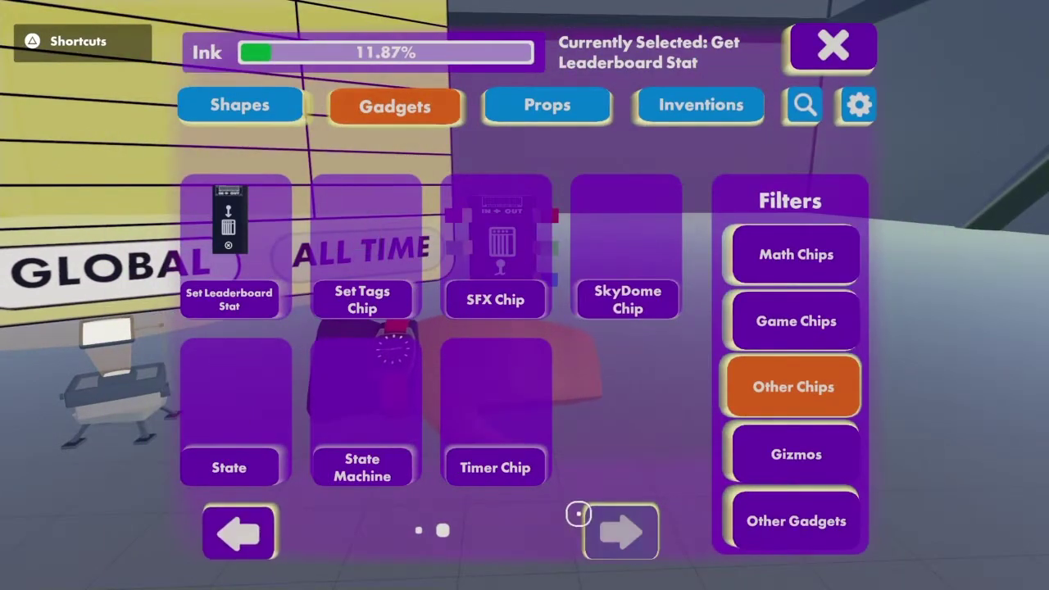
pyautogui.click(261, 304)
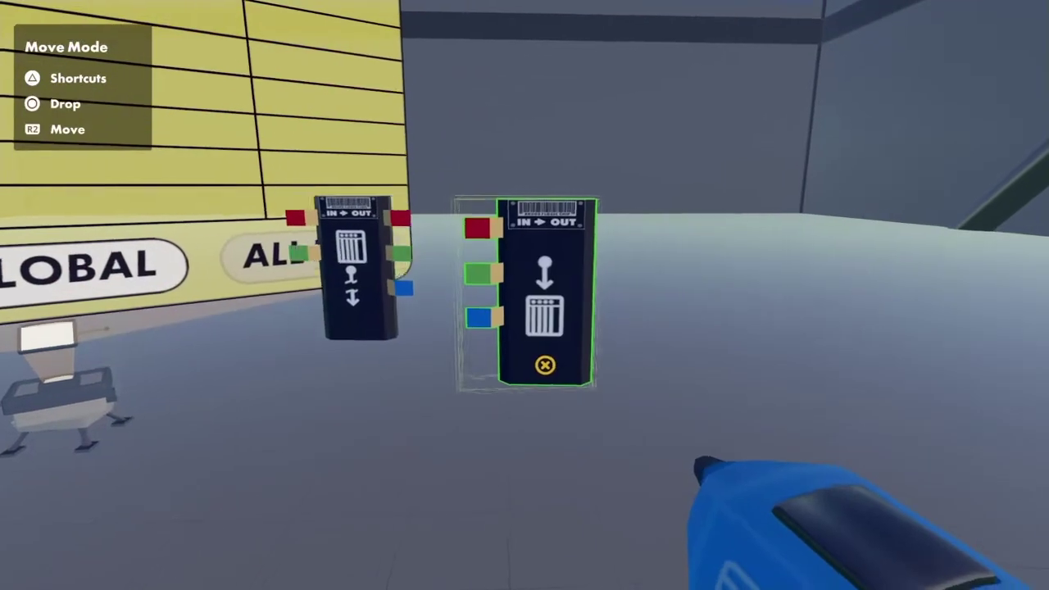
pyautogui.press('Escape')
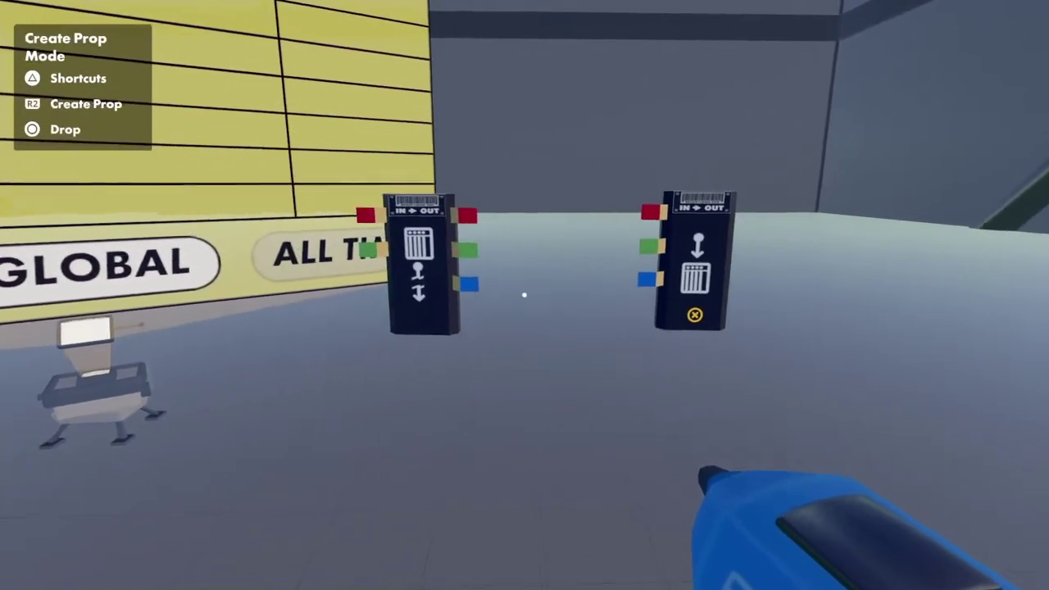
# Step: Spawn a Combinator chip from Math Chips, then switch the pen to Configure mode
pyautogui.press('Tab')
pyautogui.press('q')
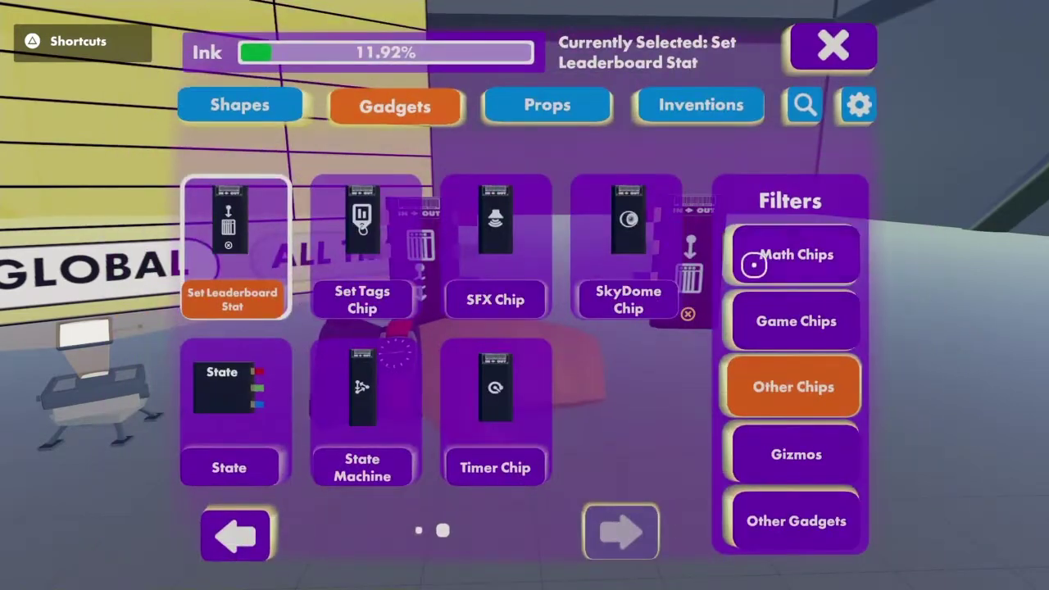
pyautogui.click(756, 274)
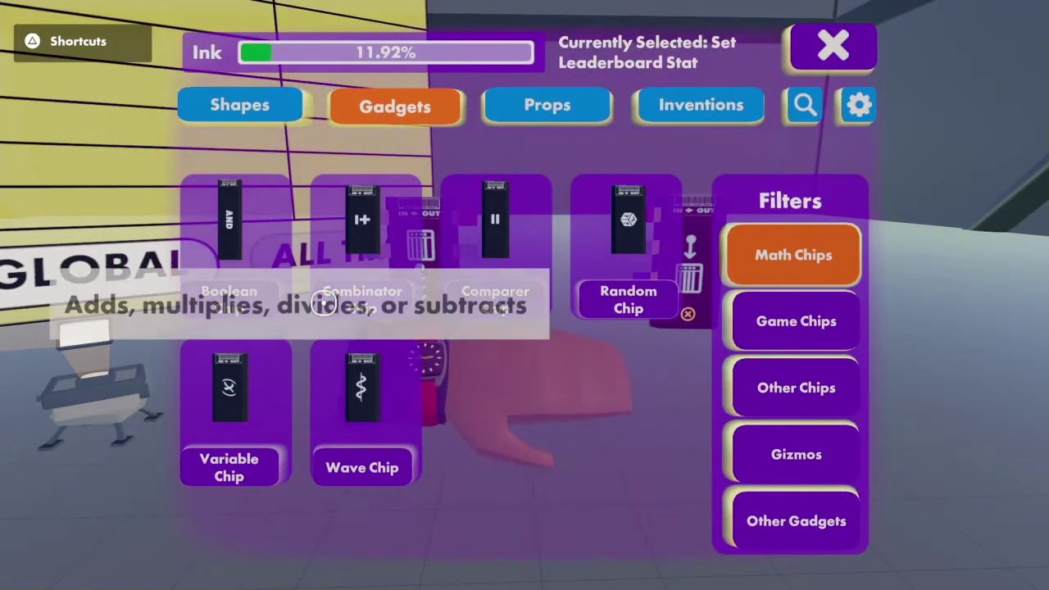
pyautogui.click(323, 303)
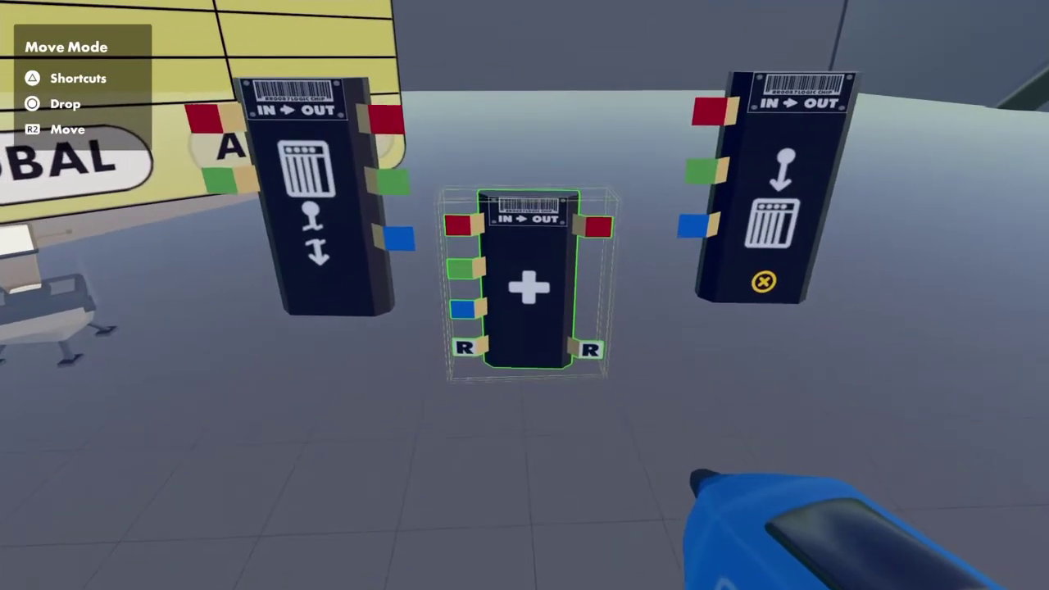
pyautogui.press('Tab')
pyautogui.click(520, 316)
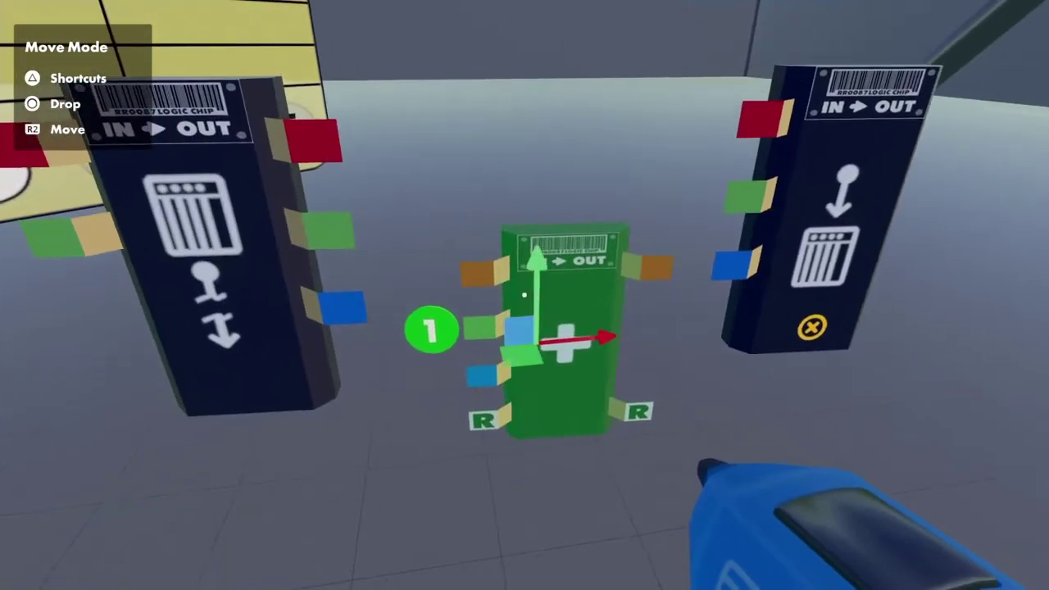
# Step: Wire the Get Leaderboard Stat chip's value output into the Combinator's first input
pyautogui.press('Tab')
pyautogui.click(395, 307)
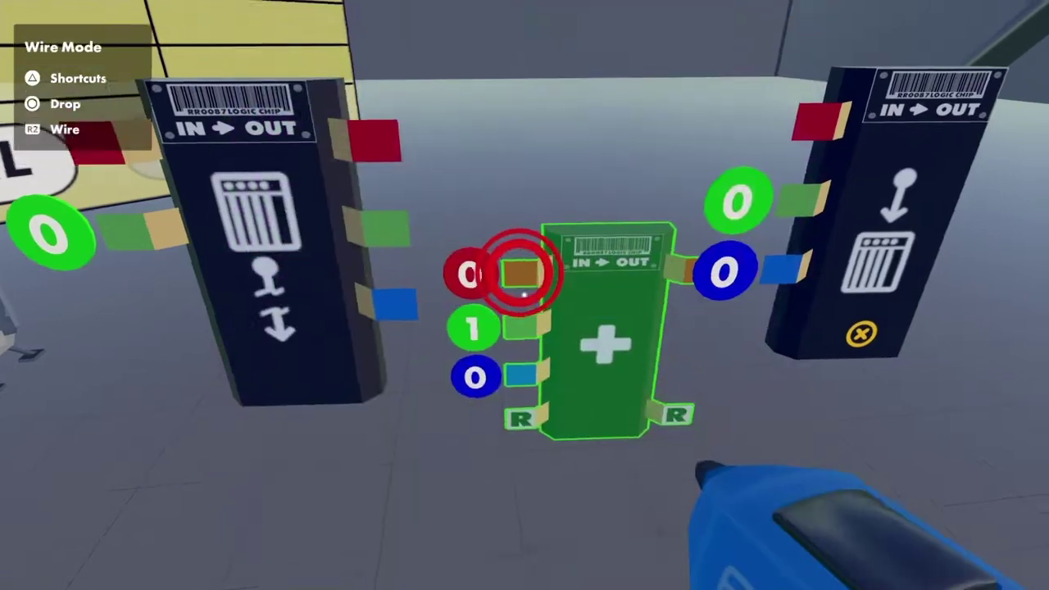
pyautogui.click(545, 295)
pyautogui.click(503, 297)
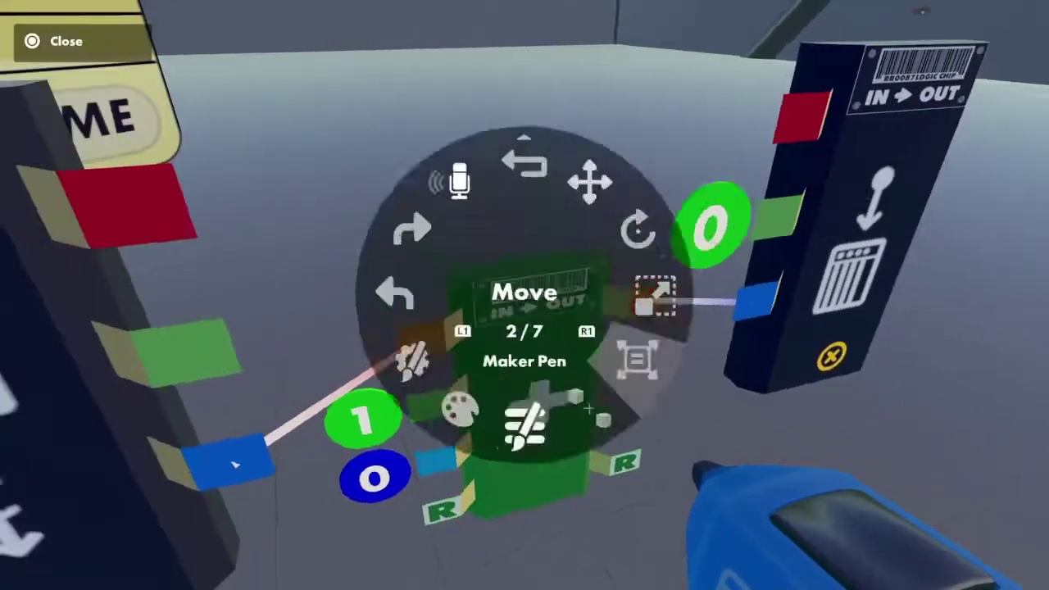
pyautogui.click(525, 295)
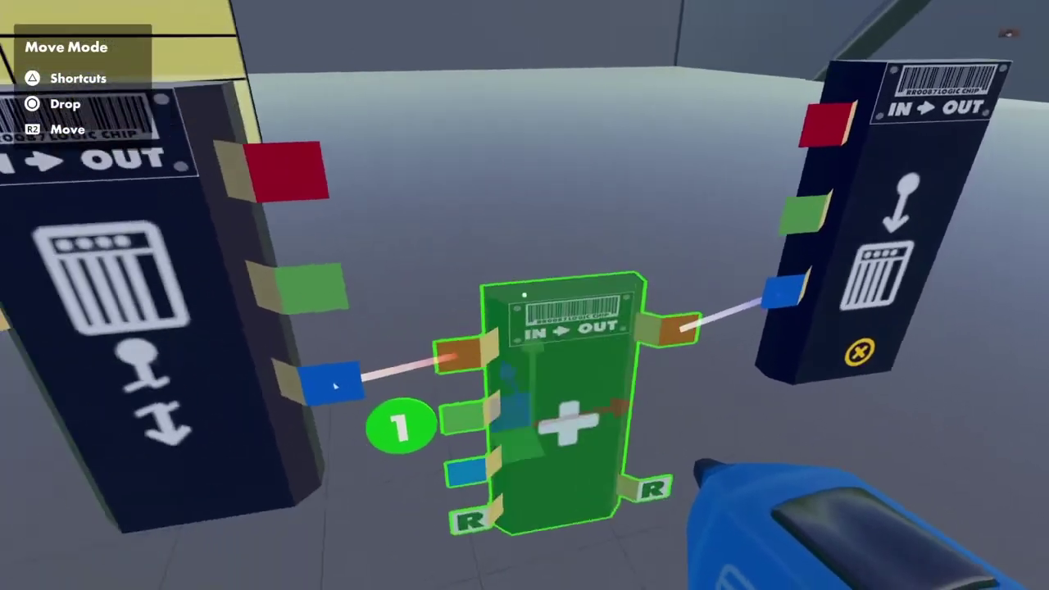
# Step: Link the Stat Channel and Player Id ports between the two leaderboard chips
pyautogui.press('triangle')
pyautogui.click(414, 312)
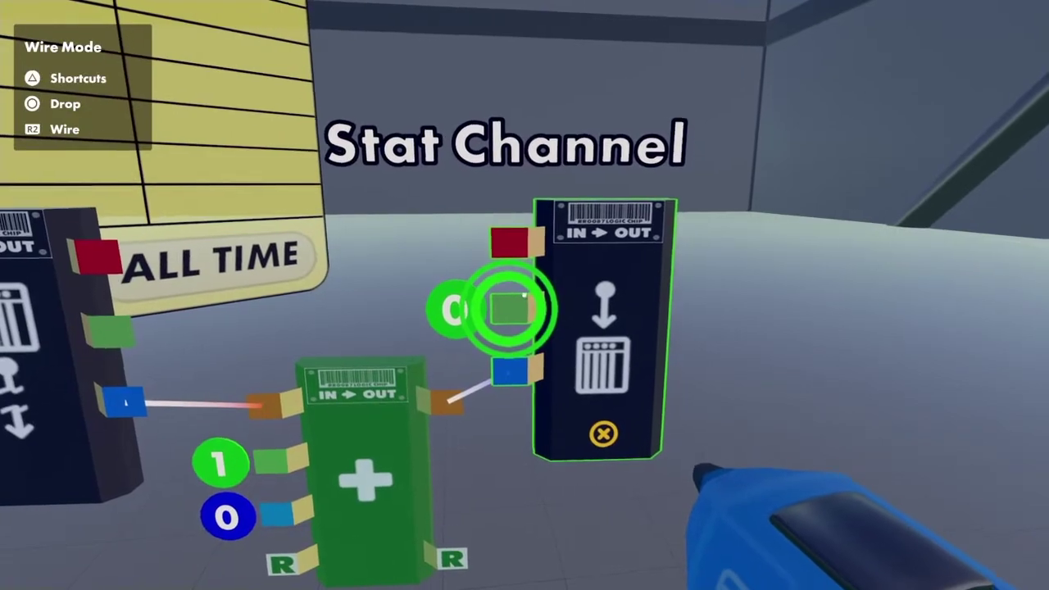
pyautogui.click(525, 295)
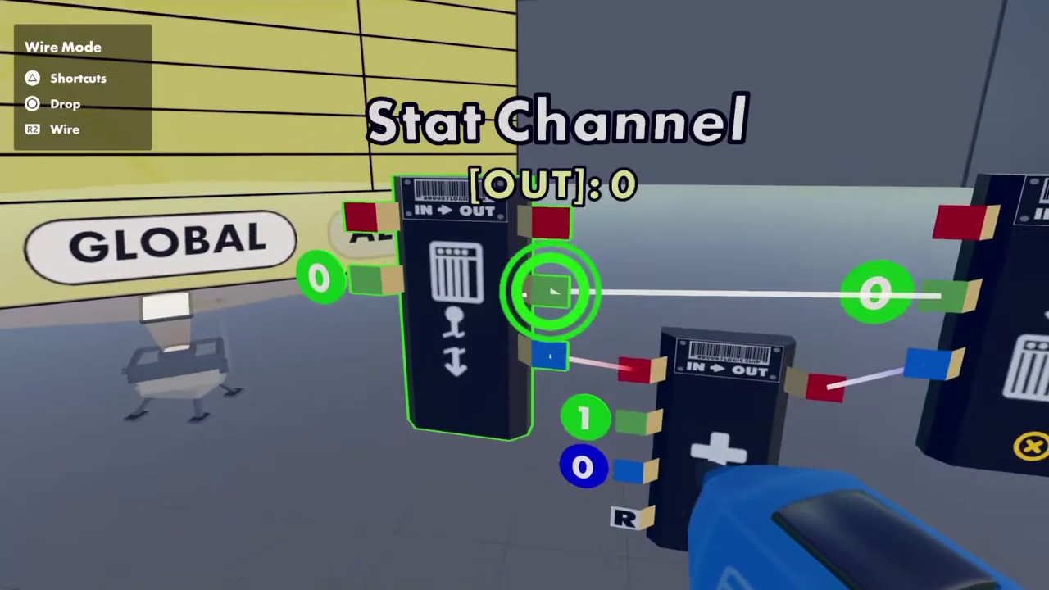
pyautogui.click(525, 295)
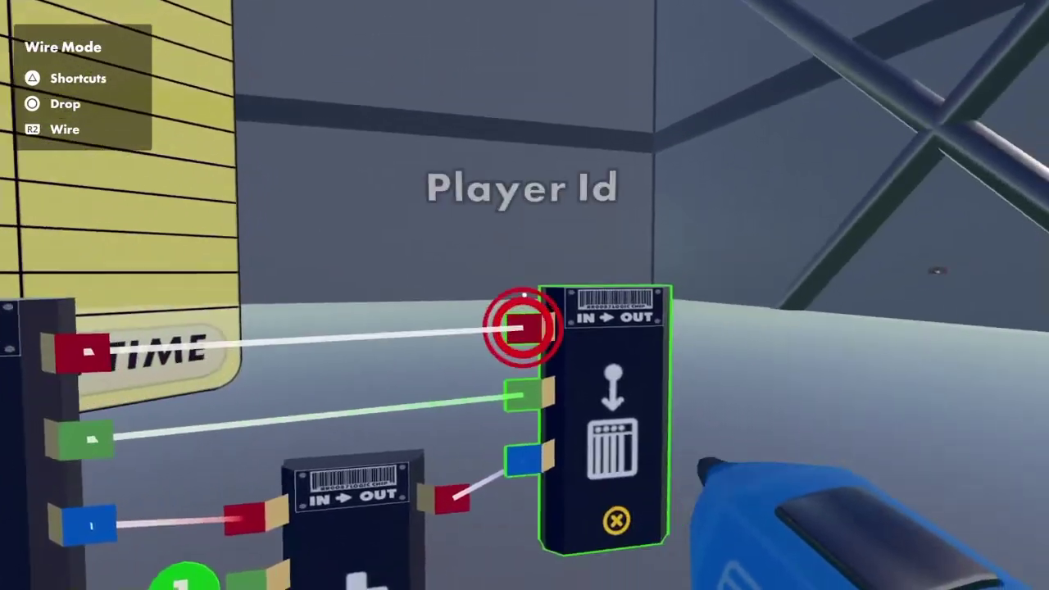
pyautogui.click(524, 295)
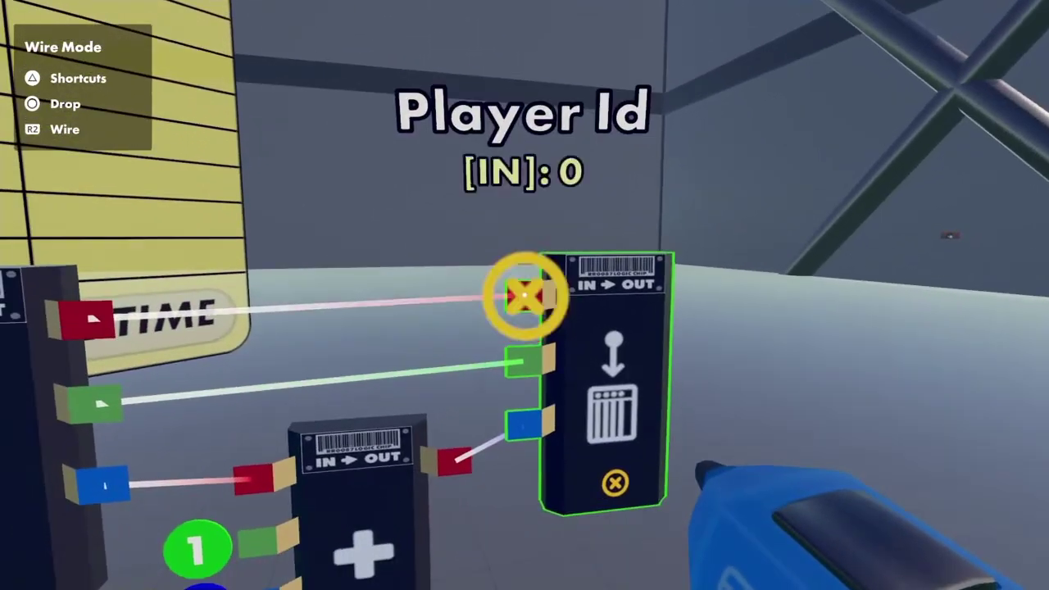
pyautogui.press('Tab')
pyautogui.press('Tab')
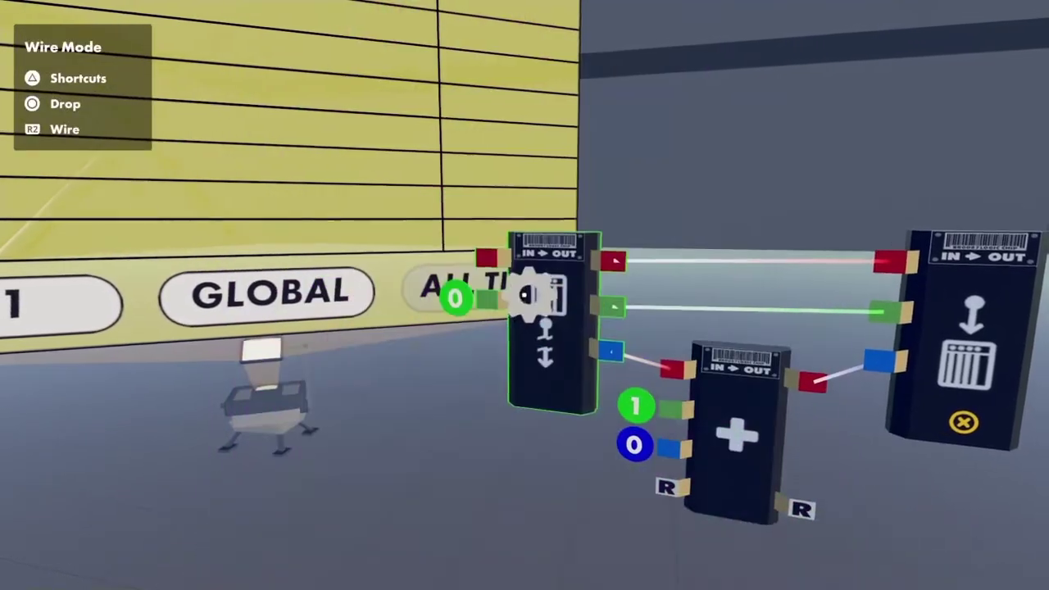
pyautogui.press('Tab')
pyautogui.click(524, 295)
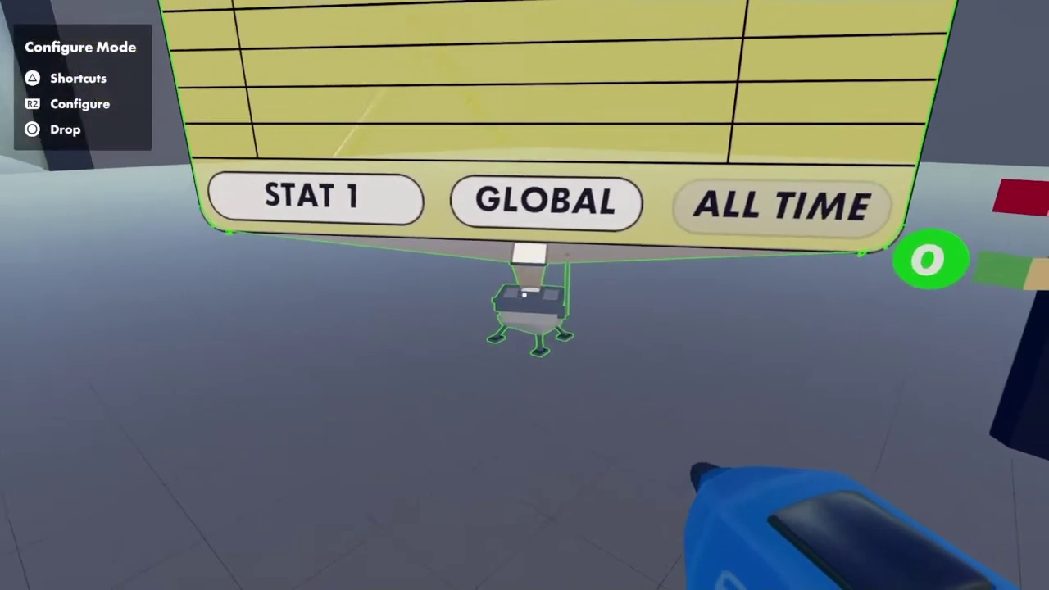
# Step: In the Leaderboard Projector settings, set the Stat 1 short name to 'Hit'
pyautogui.click(524, 295)
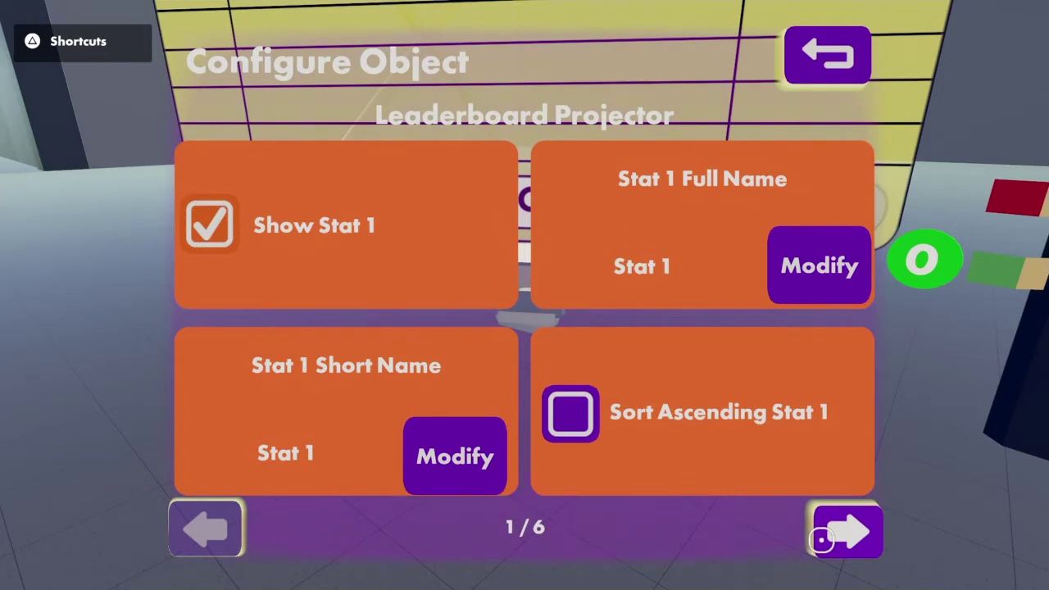
pyautogui.click(821, 539)
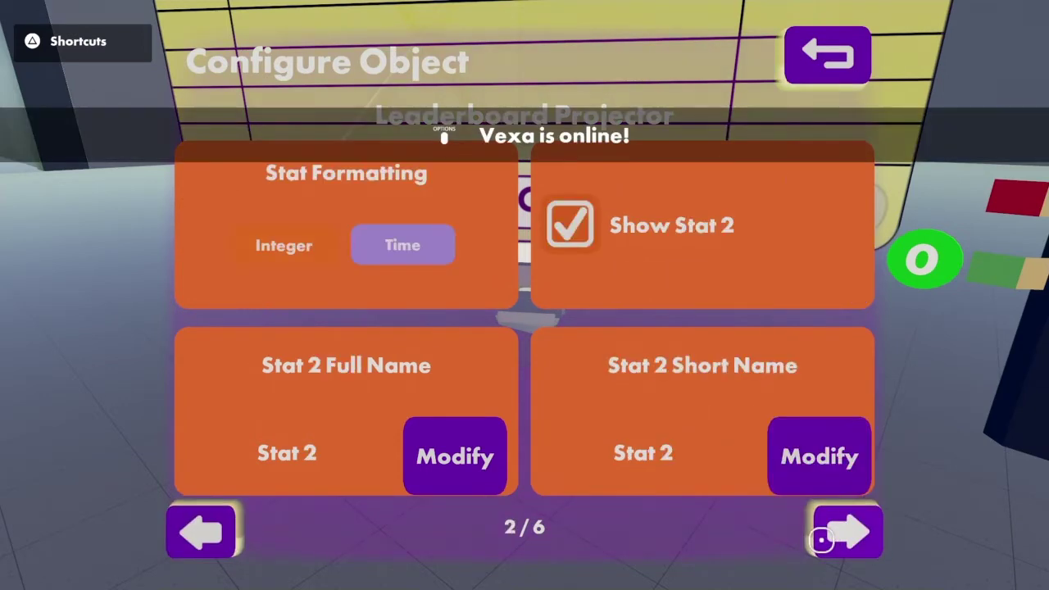
pyautogui.click(821, 539)
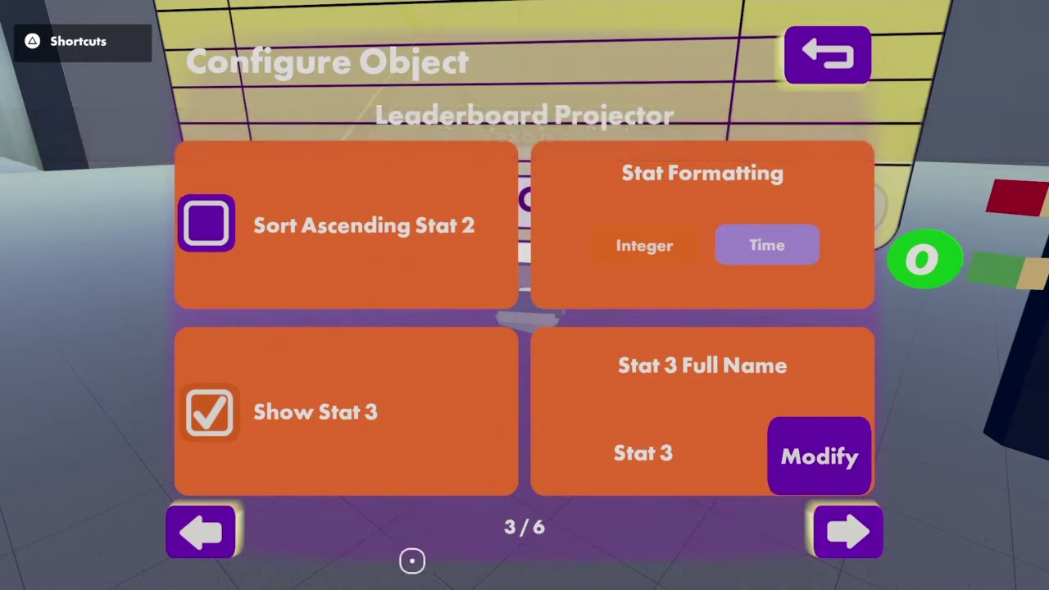
pyautogui.click(213, 524)
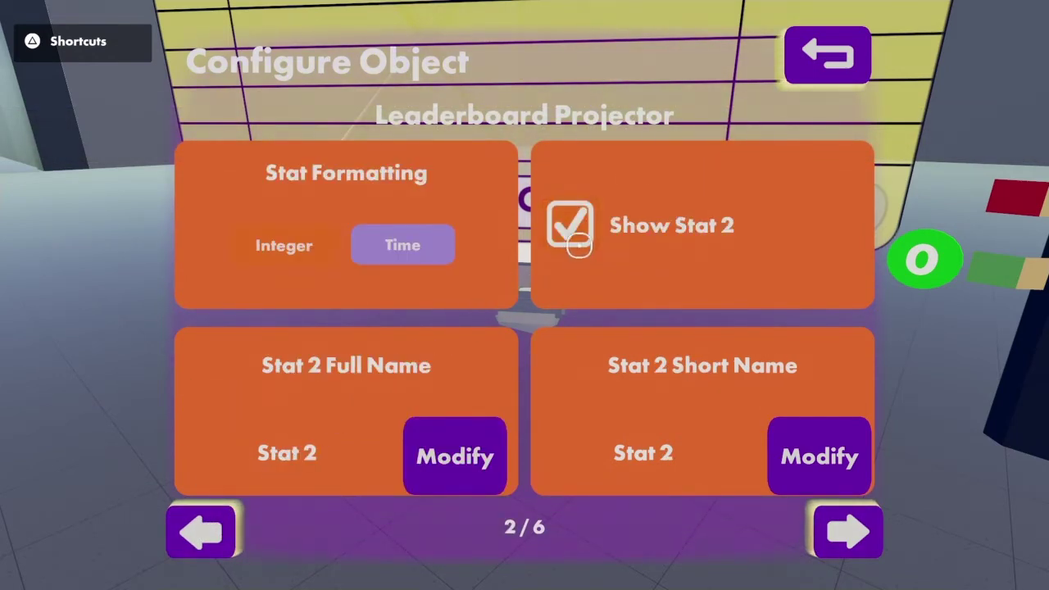
pyautogui.click(205, 541)
pyautogui.click(420, 493)
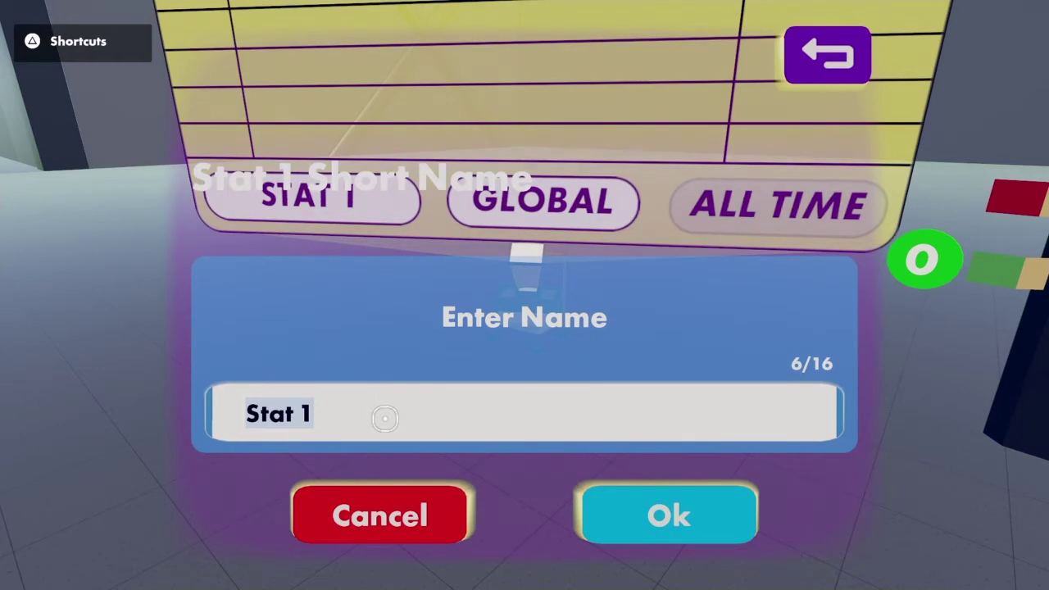
pyautogui.write('Hit')
pyautogui.press('Return')
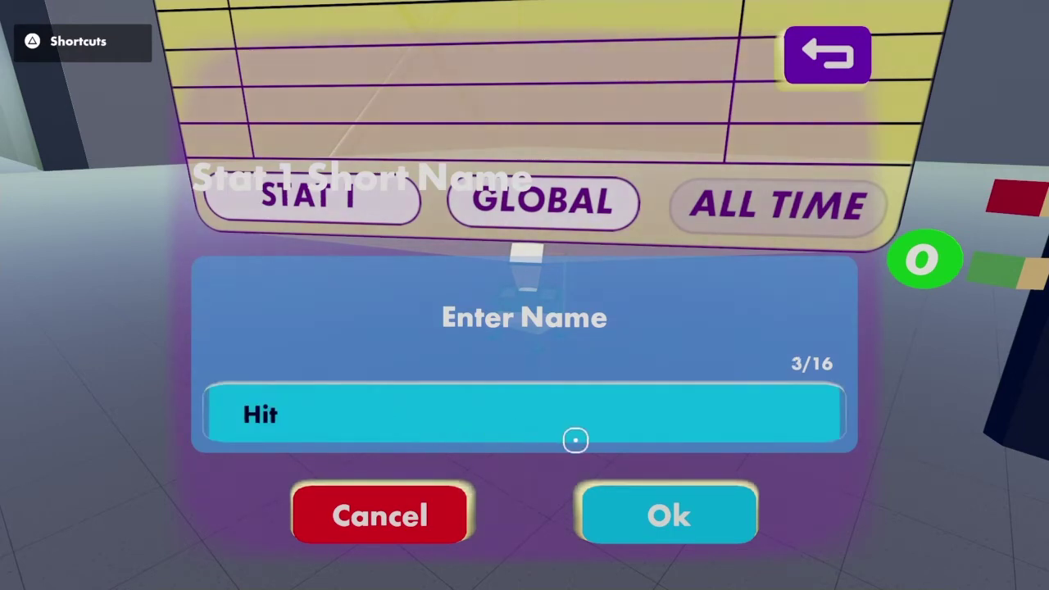
pyautogui.click(629, 526)
# Step: Set the Stat 1 full name to 'Hits' and close the projector settings
pyautogui.click(806, 245)
pyautogui.click(583, 405)
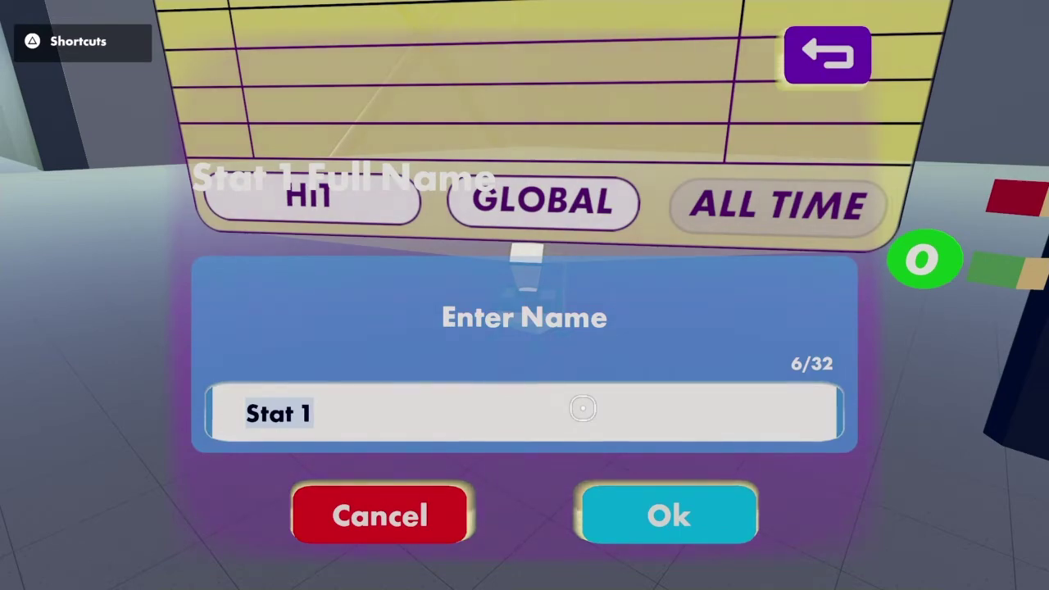
pyautogui.write('Hits')
pyautogui.press('Return')
pyautogui.press('Escape')
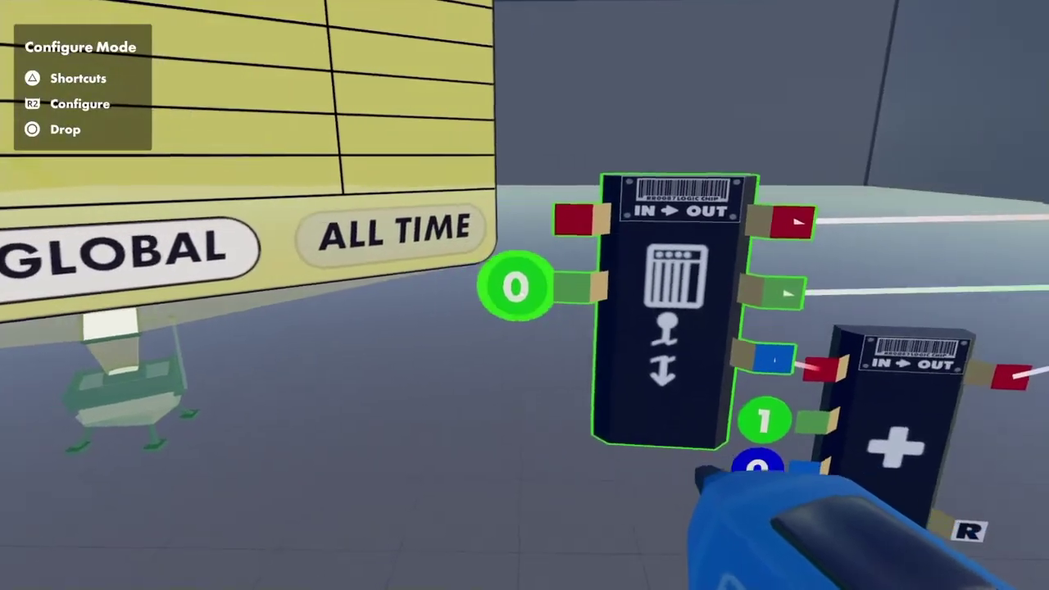
pyautogui.press('Tab')
pyautogui.click(524, 303)
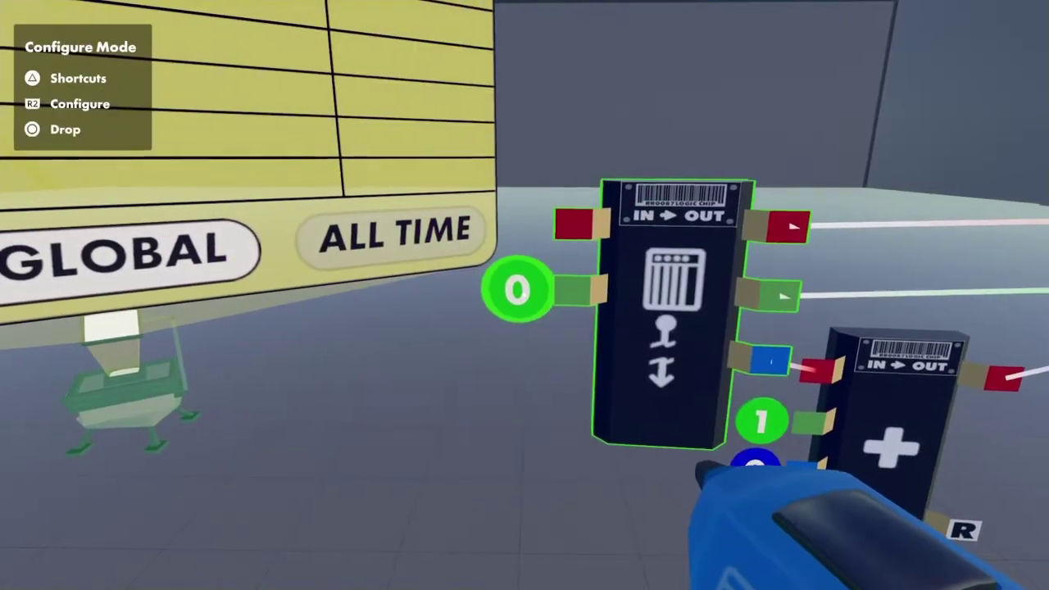
# Step: Add a Player Hit chip from the Game Chips category to the room
pyautogui.click(524, 293)
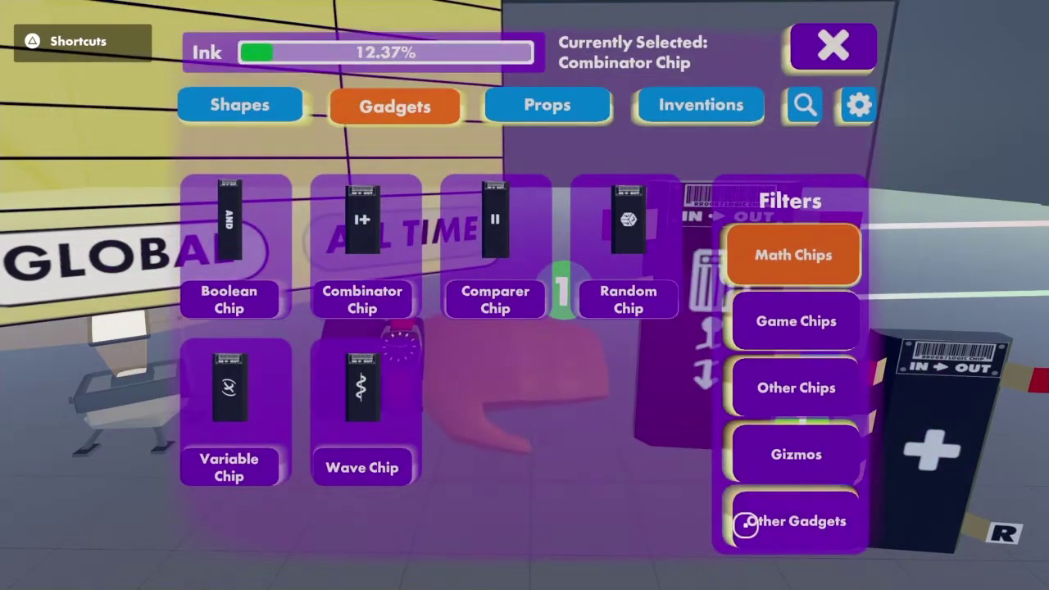
pyautogui.click(745, 525)
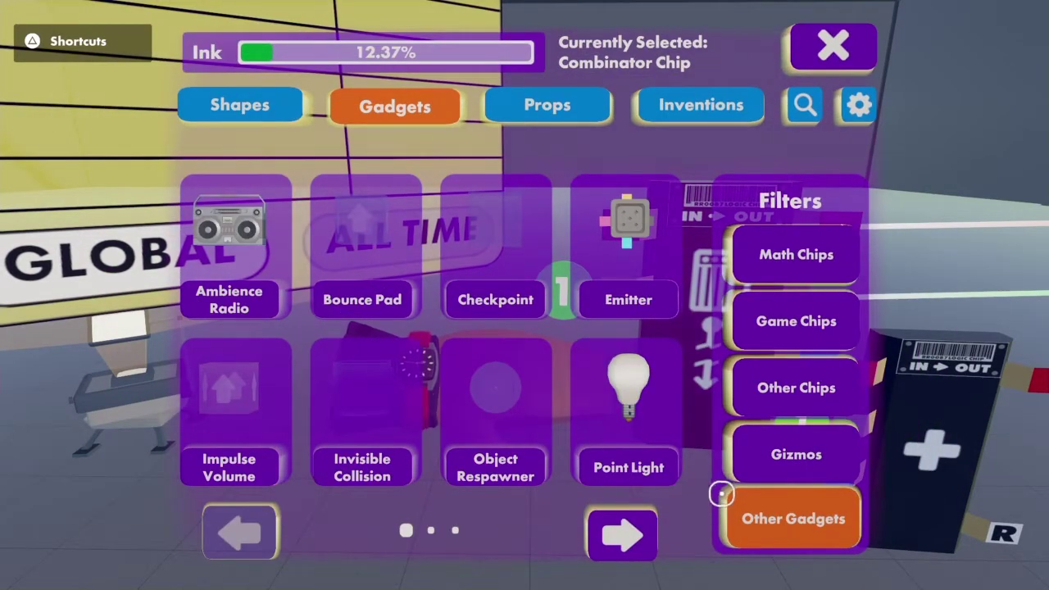
pyautogui.click(789, 370)
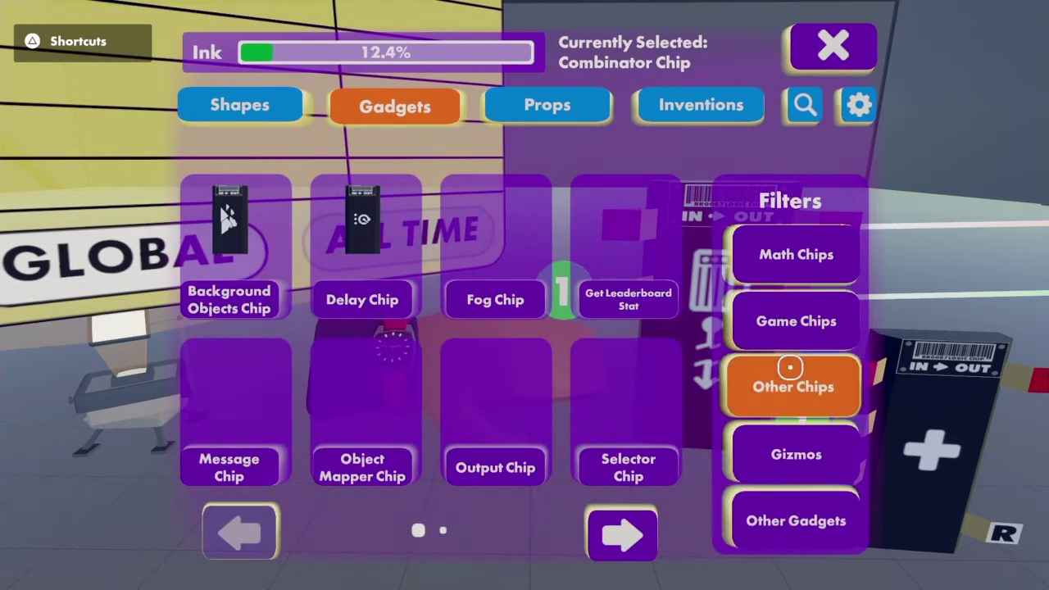
pyautogui.click(739, 325)
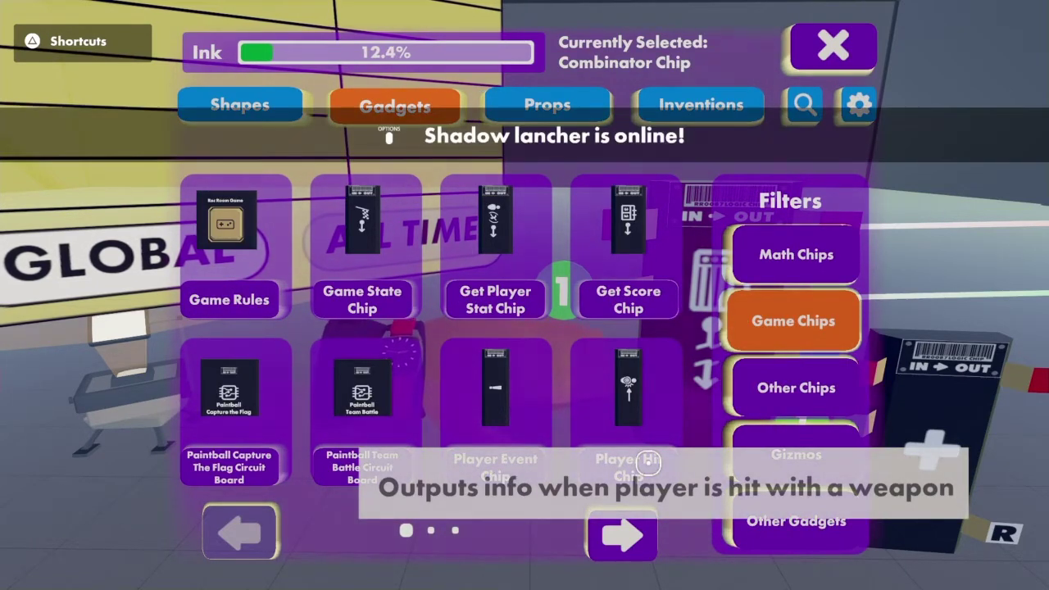
pyautogui.click(647, 463)
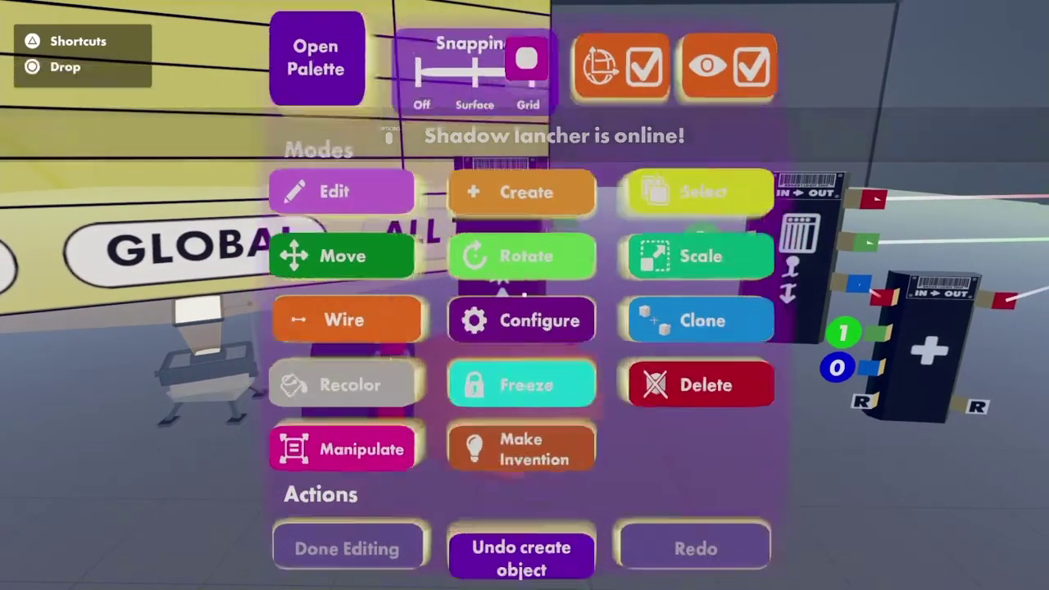
# Step: Wire the Player Hit chip's Attacker output to Get Leaderboard Stat's Player Id input
pyautogui.click(351, 316)
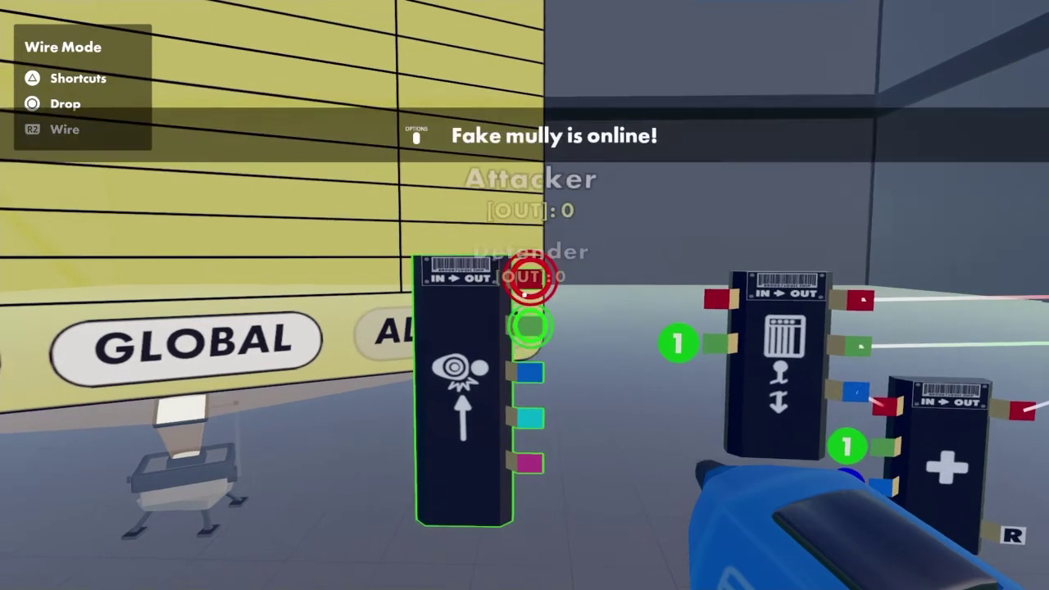
pyautogui.click(531, 278)
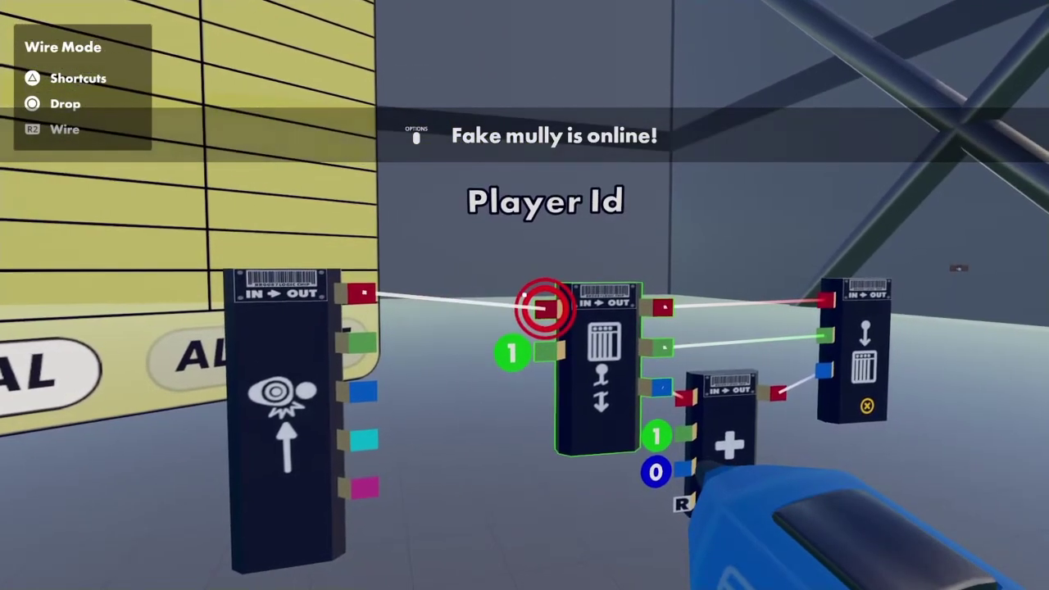
pyautogui.click(547, 309)
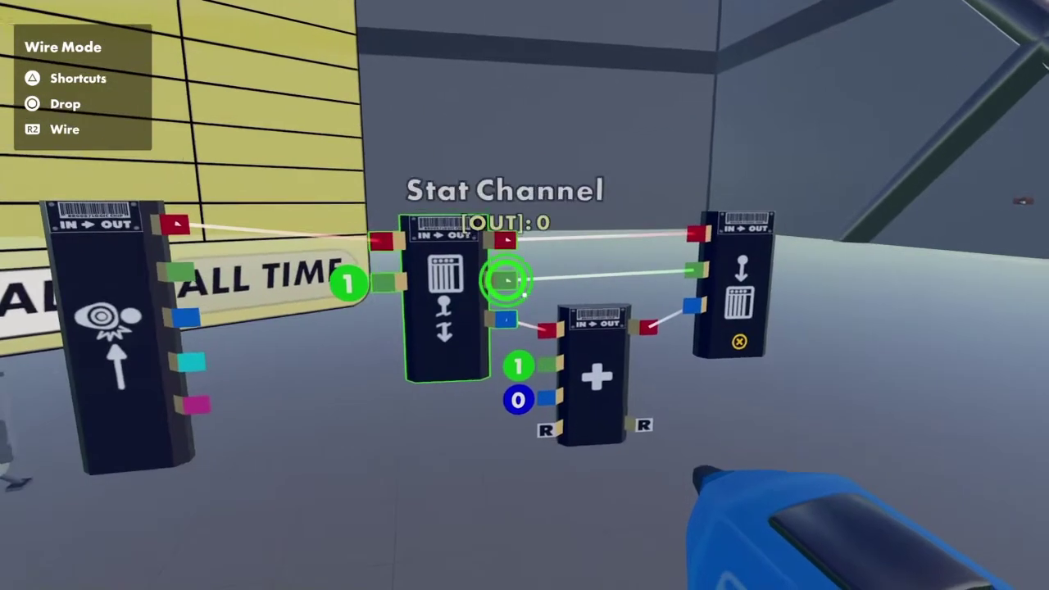
pyautogui.click(511, 276)
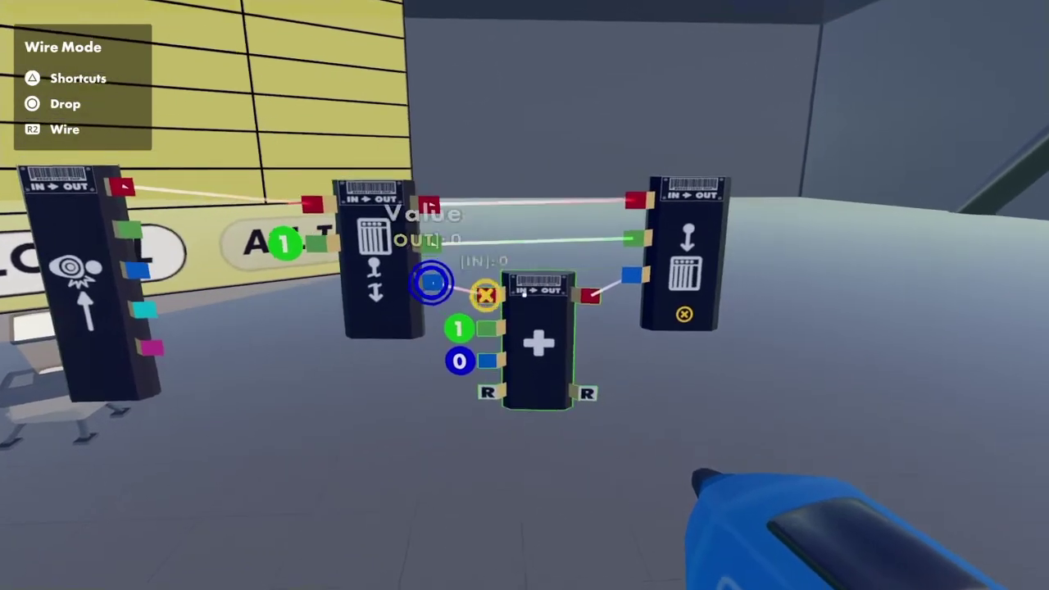
pyautogui.press('Tab')
pyautogui.press('Return')
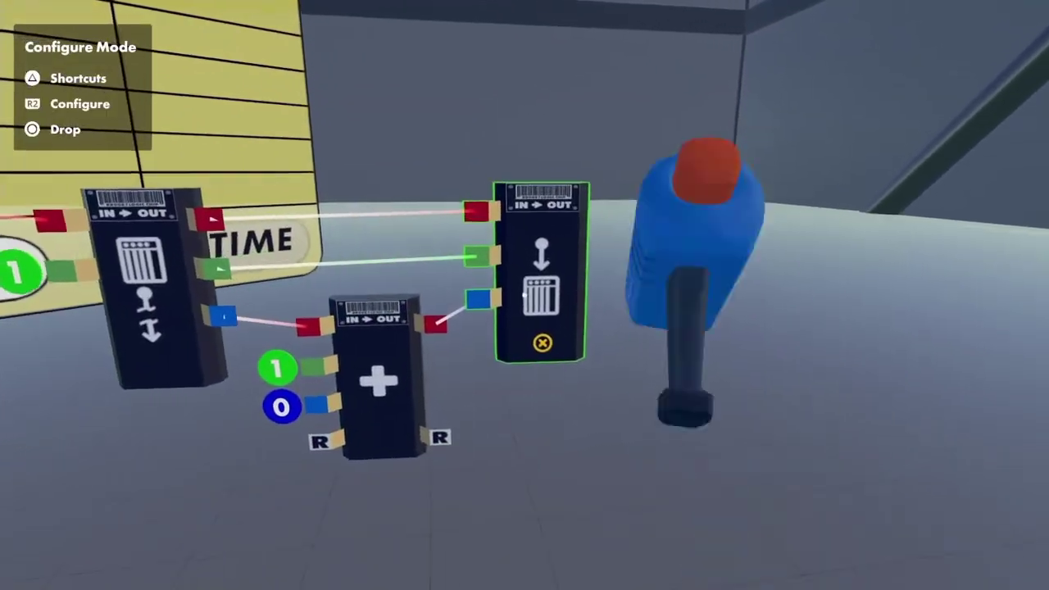
# Step: Give the Set Leaderboard Stat chip the 'Set to value' behavior, then step back to view the circuit
pyautogui.click(524, 295)
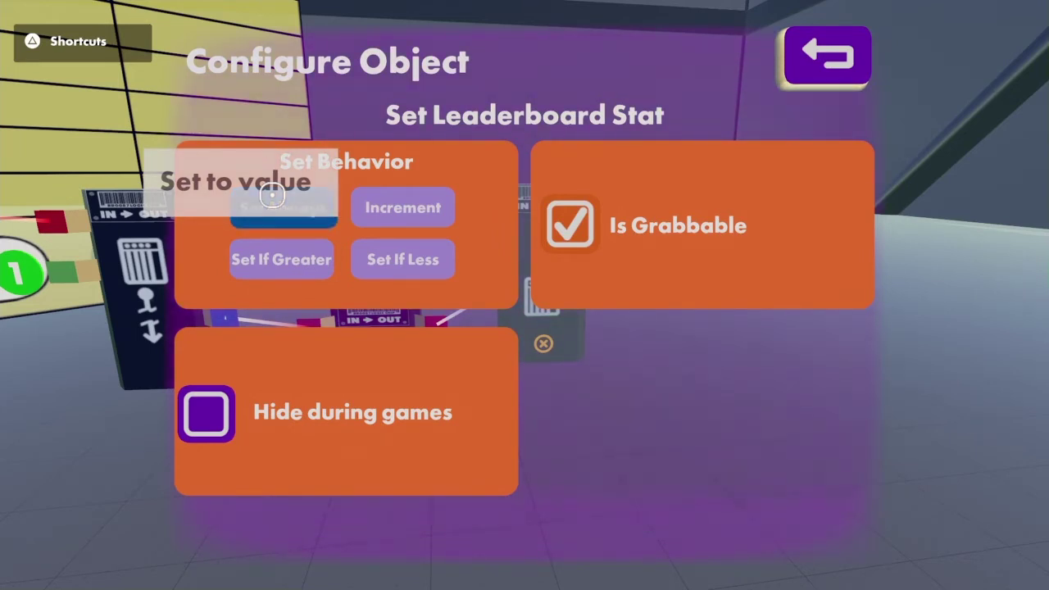
pyautogui.press('Escape')
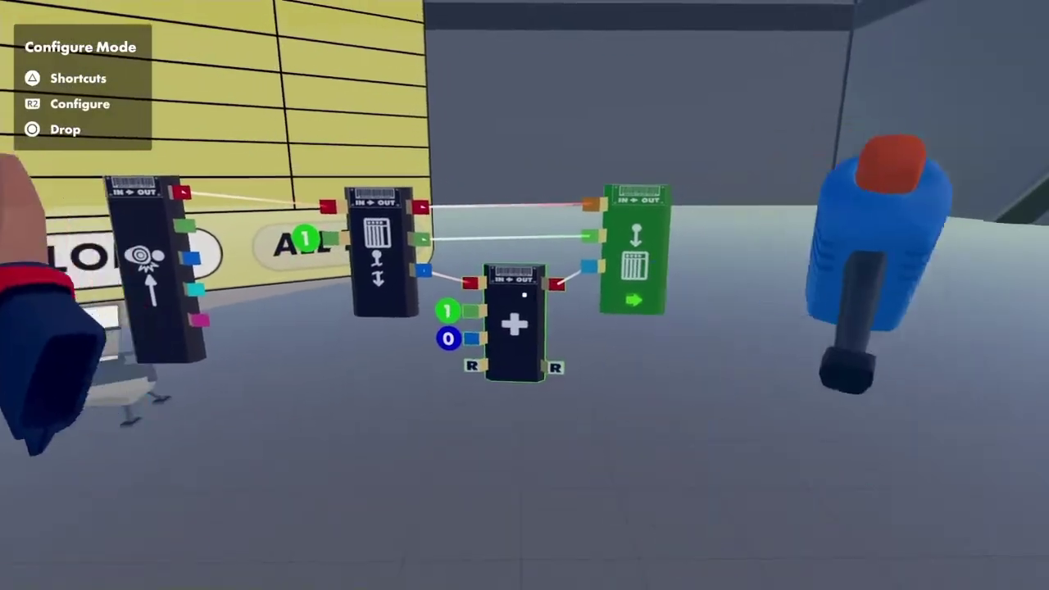
pyautogui.press('s')
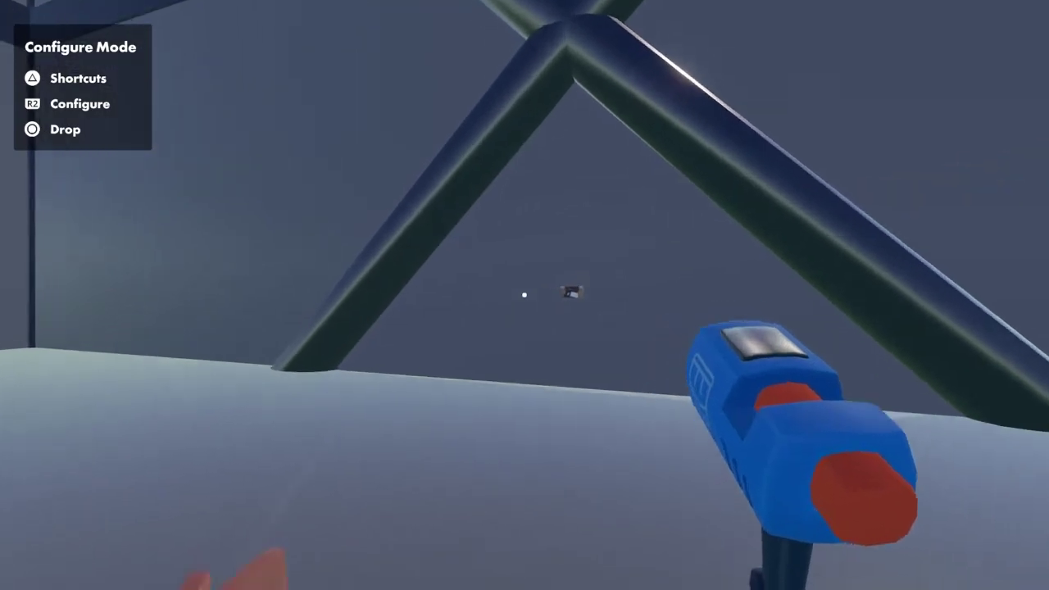
# Step: Put away the Maker Pen, take a pistol, then drop it near the leaderboard
pyautogui.press('q')
pyautogui.press('e')
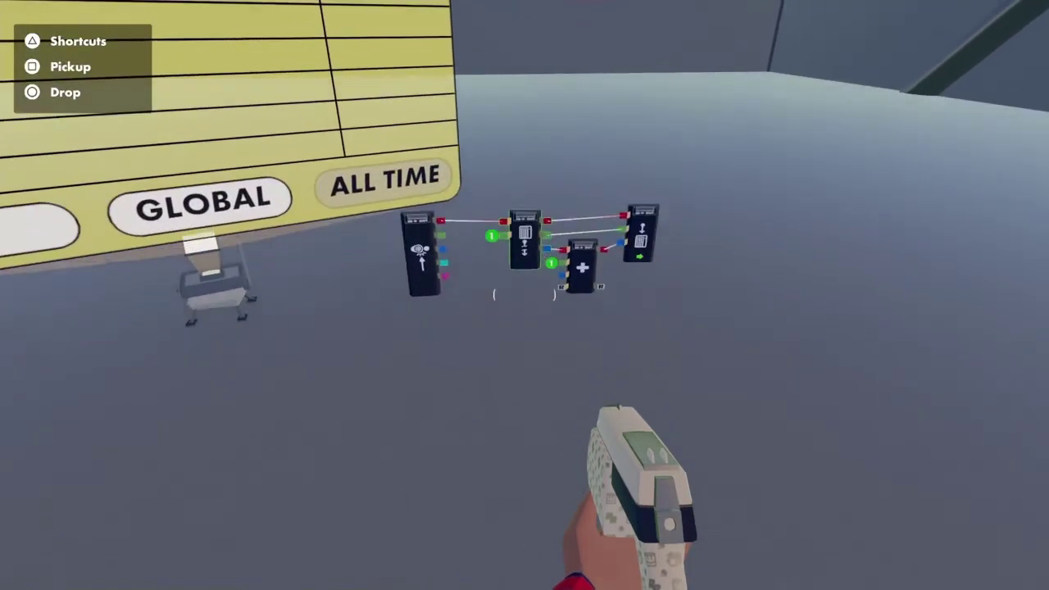
pyautogui.press('q')
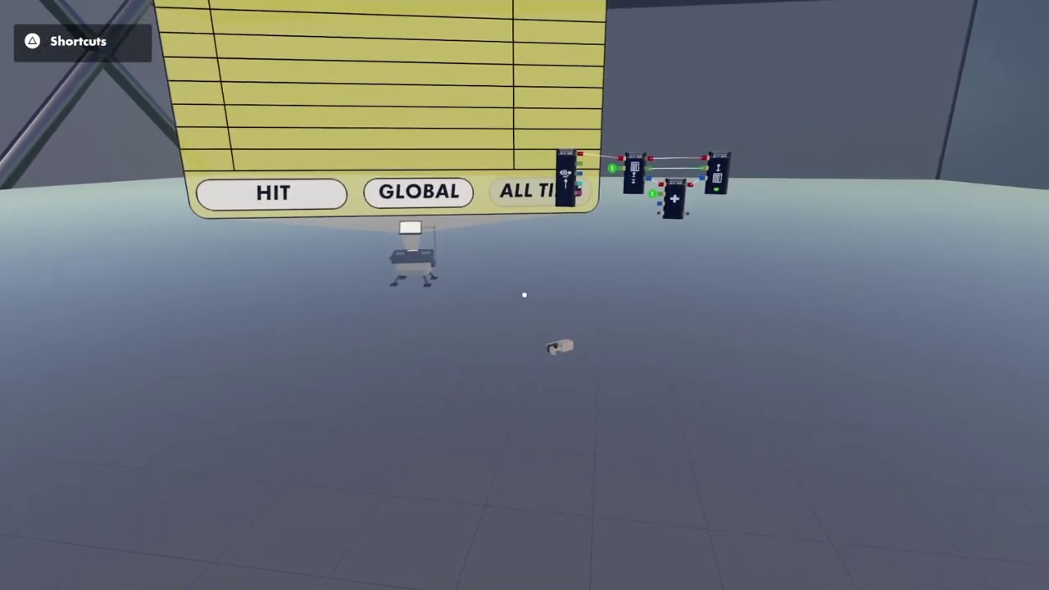
# Step: Take the Maker Pen back out from the tool wheel and set it to Wire mode
pyautogui.press('a')
pyautogui.press('Tab')
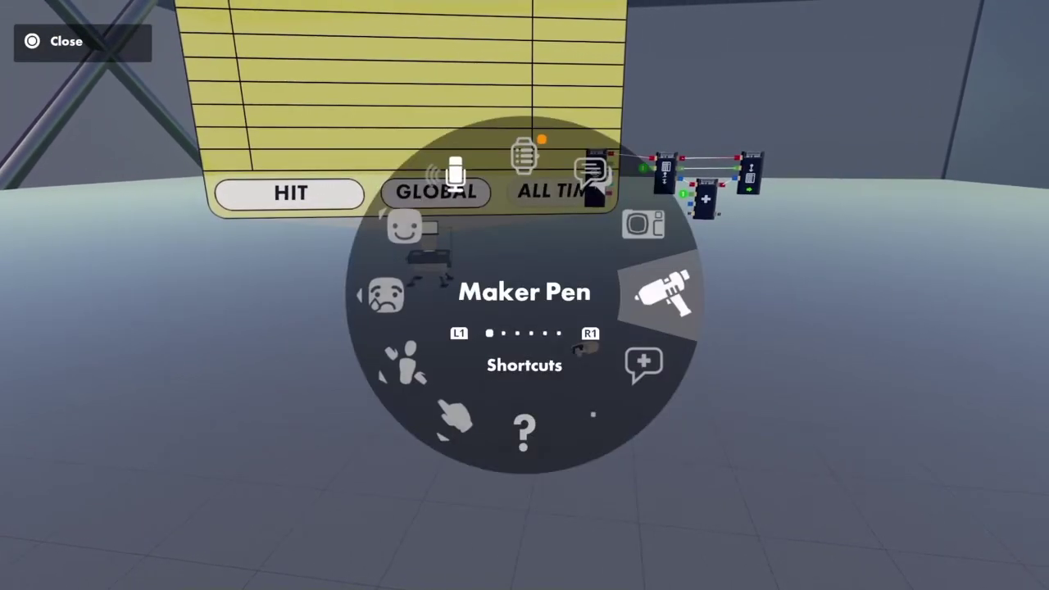
pyautogui.click(662, 291)
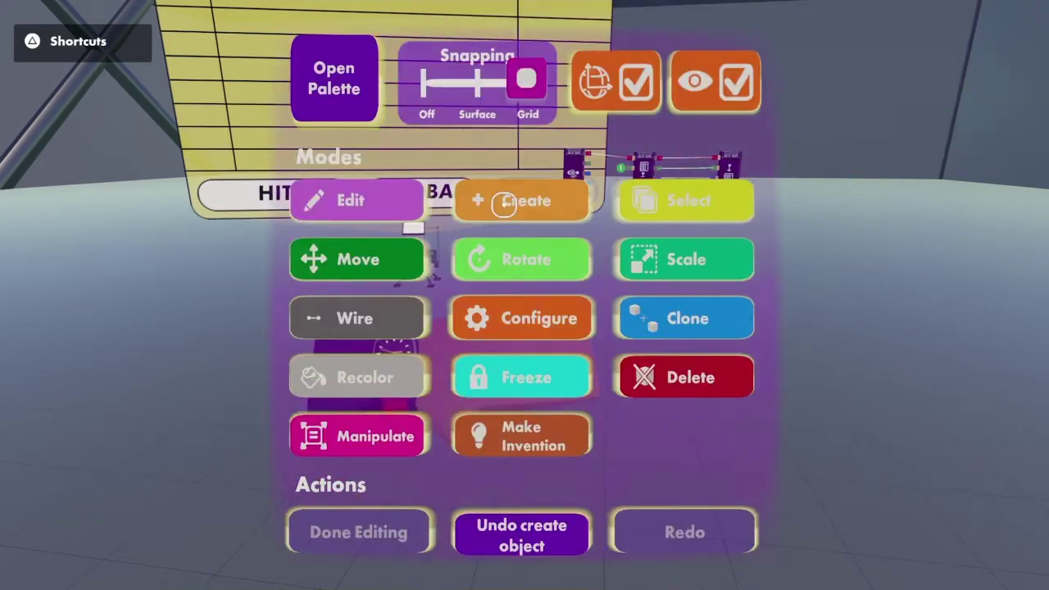
pyautogui.click(343, 108)
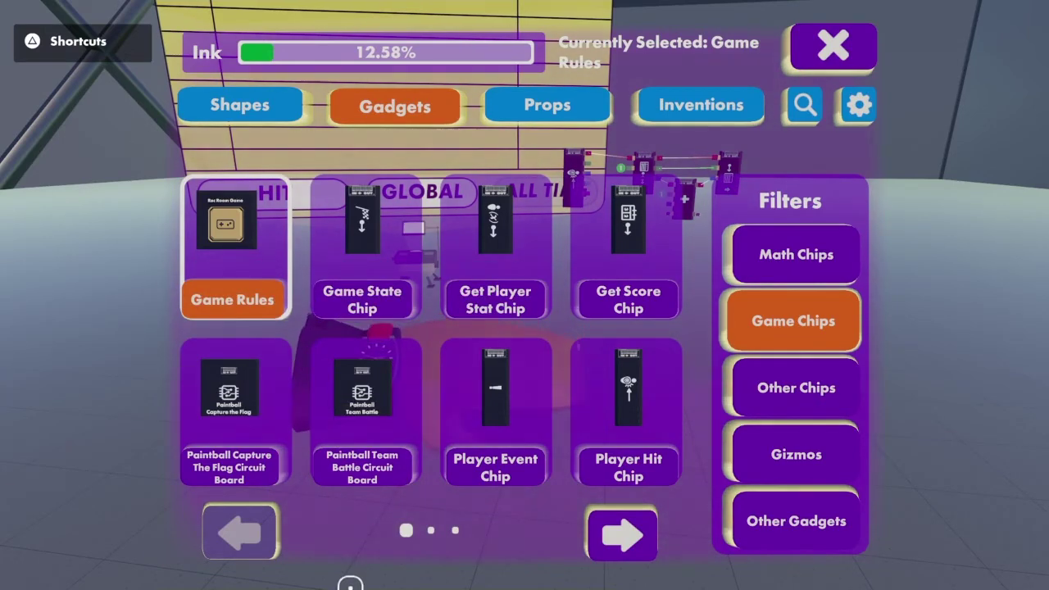
pyautogui.press('Escape')
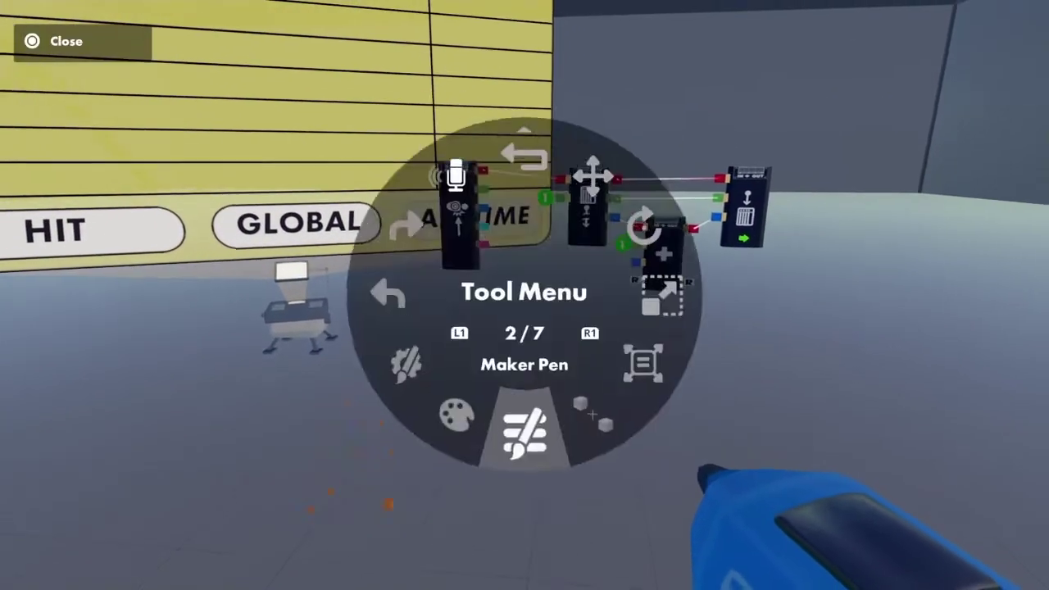
pyautogui.press('e')
pyautogui.click(411, 304)
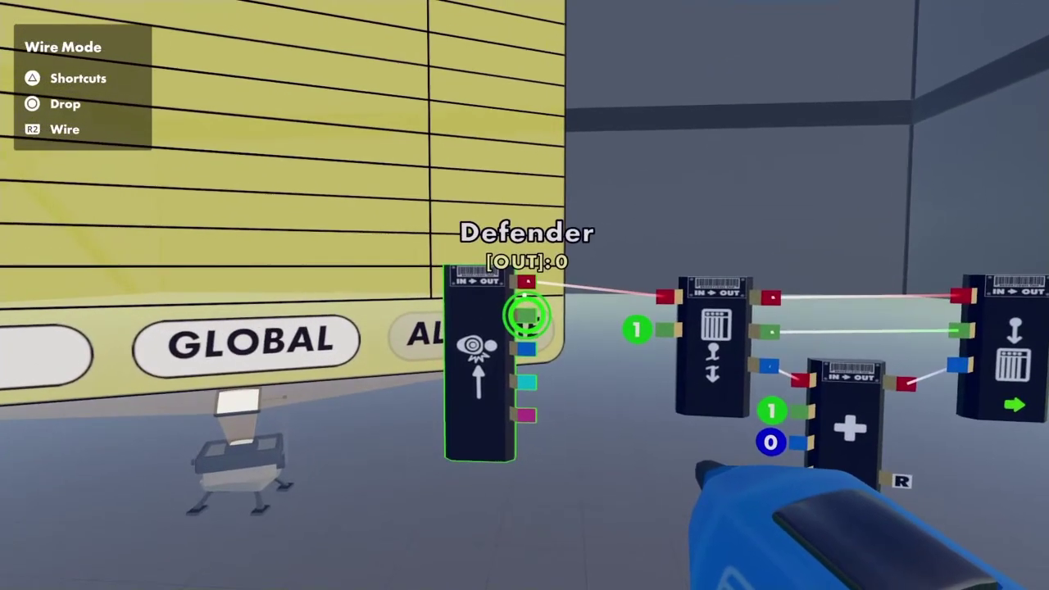